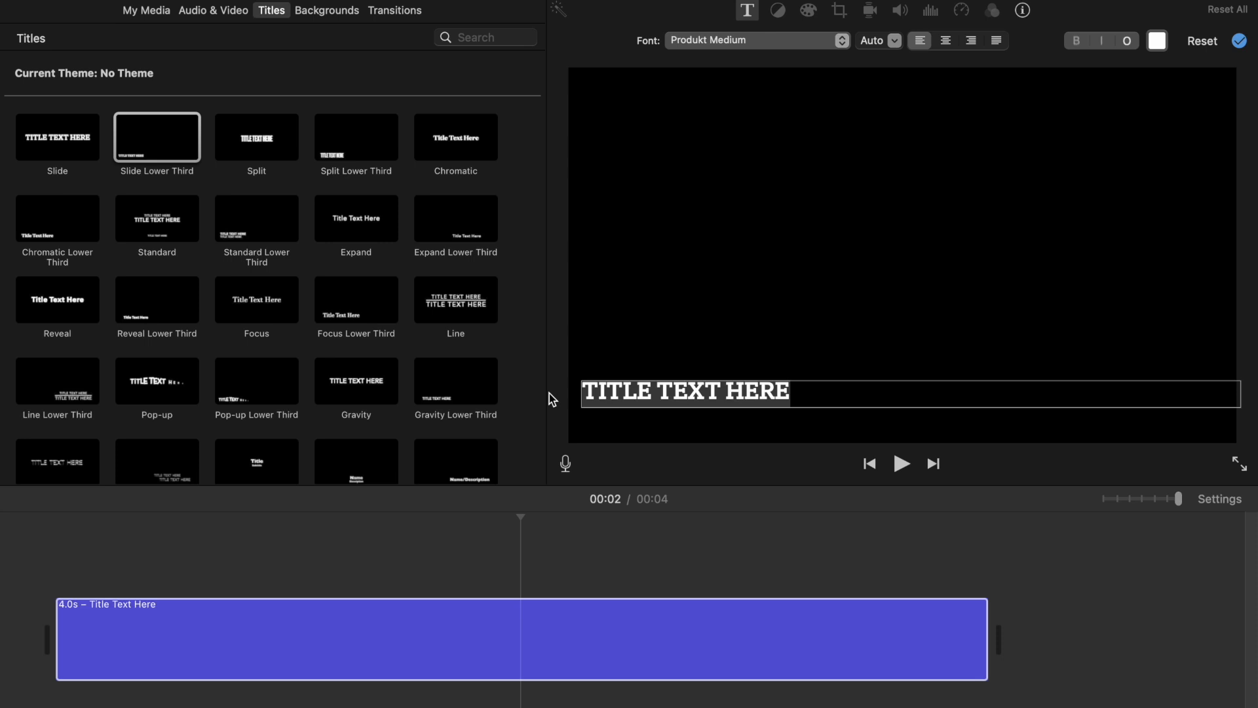
Step: Replace the lower-third title text with HI TEAM and shorten the title clip to about 3.8 s
key(BackSpace)
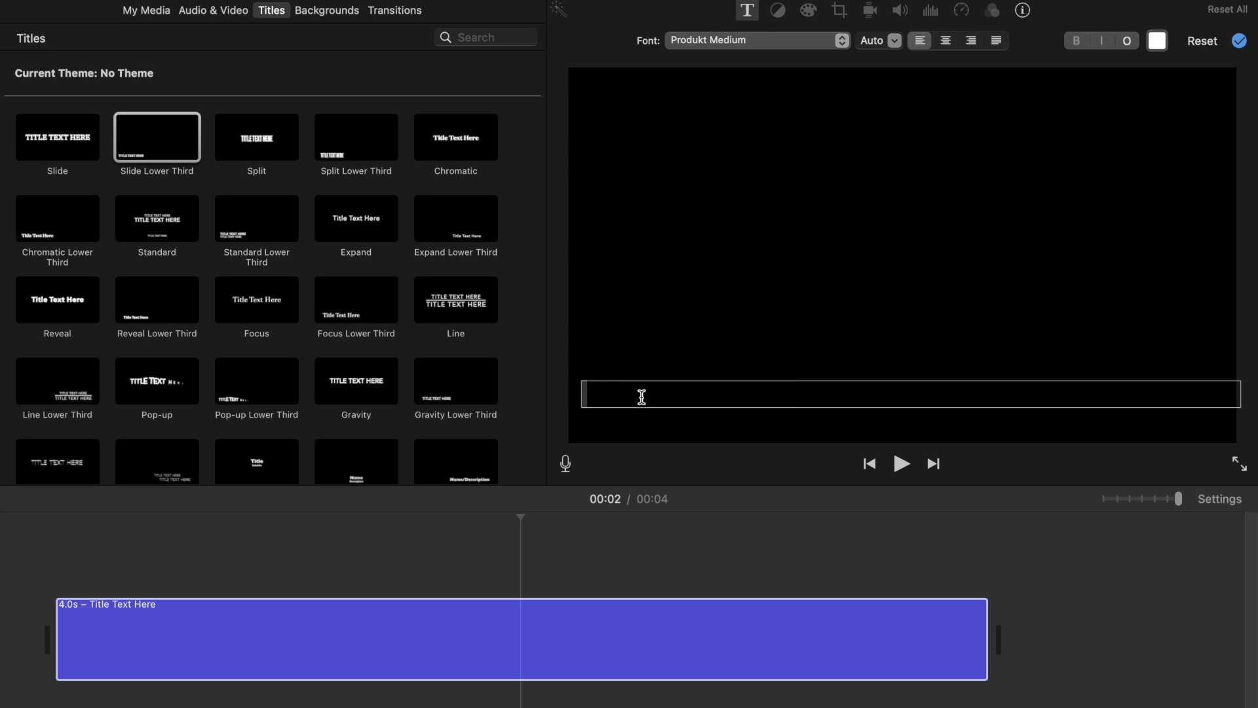
text(HI TEAM)
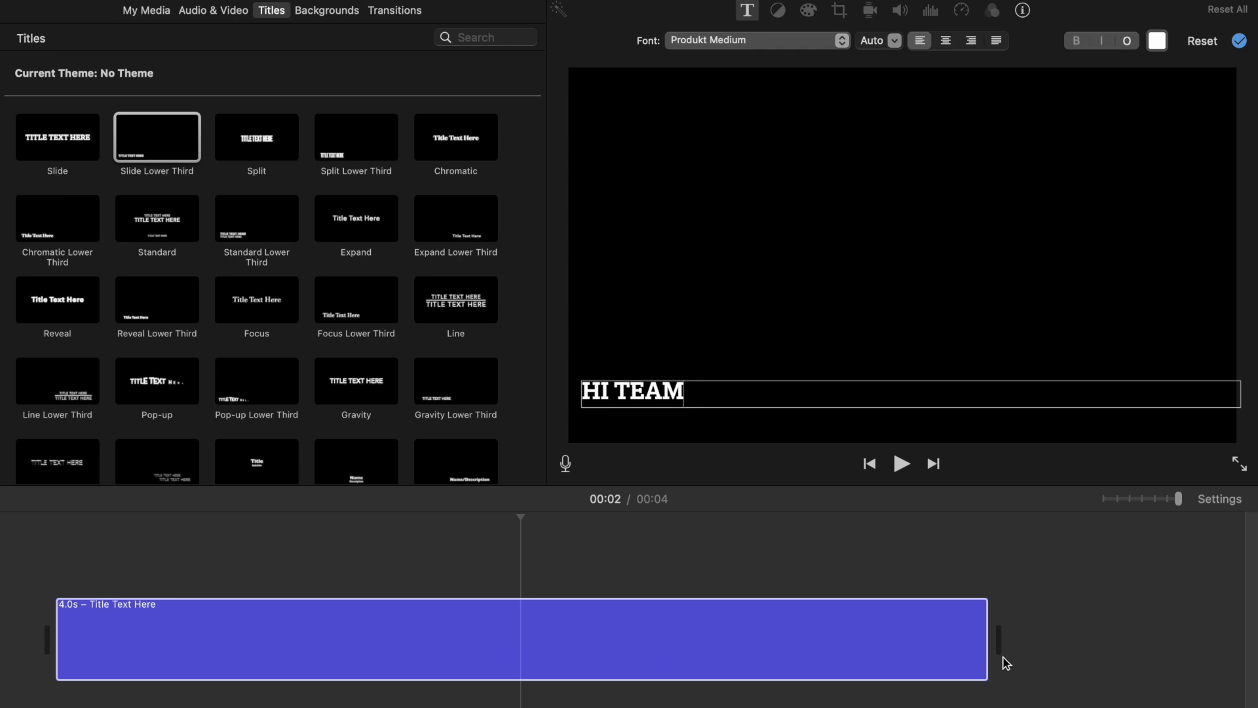
drag(977, 638, 941, 642)
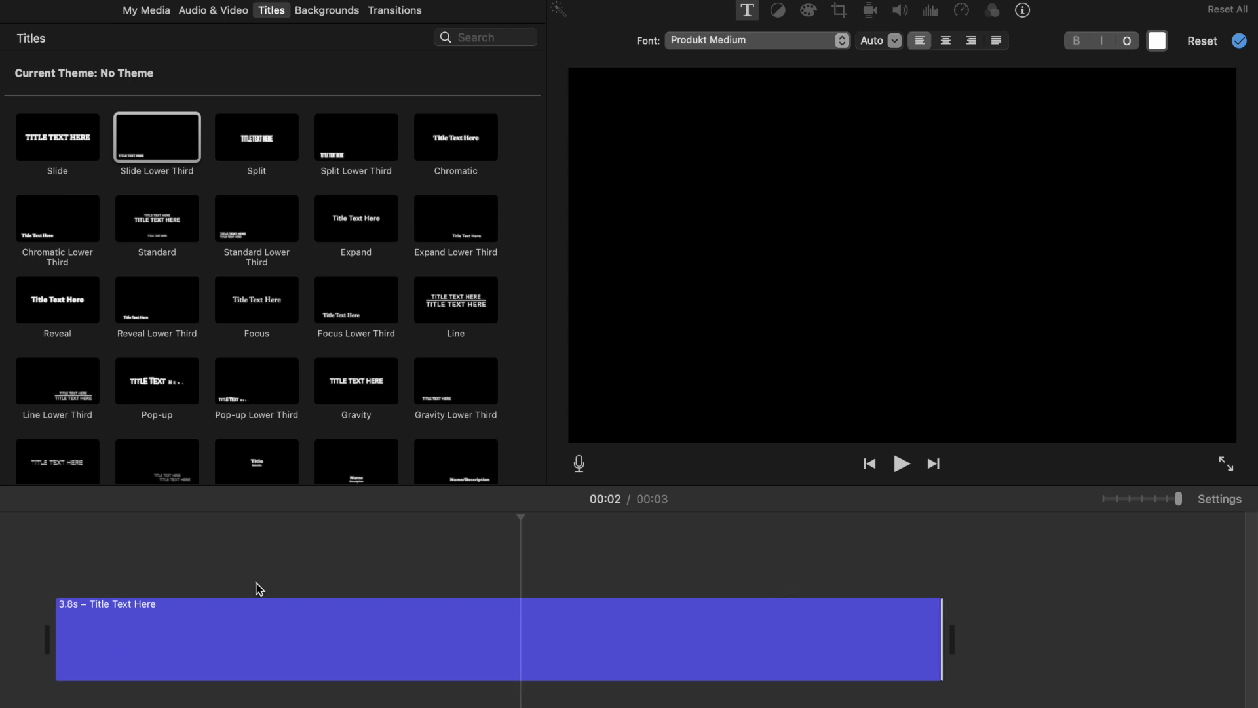
Step: Delete the title clip from the timeline
click(412, 662)
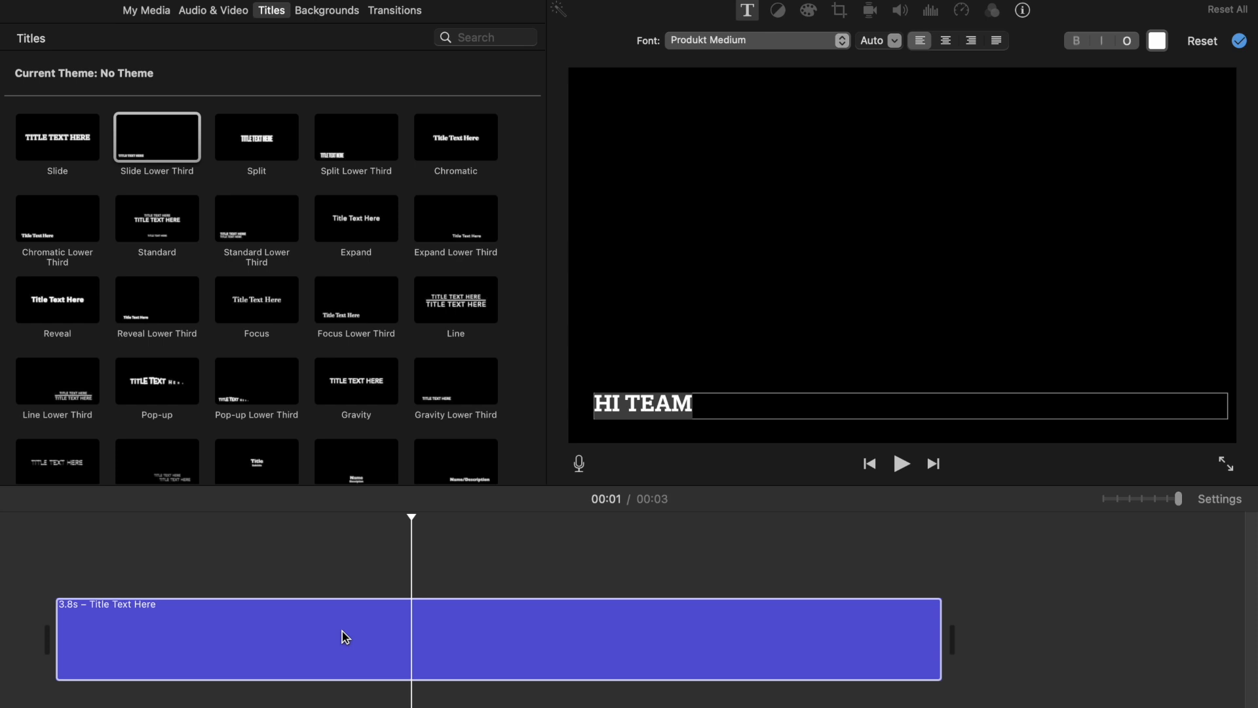
key(Delete)
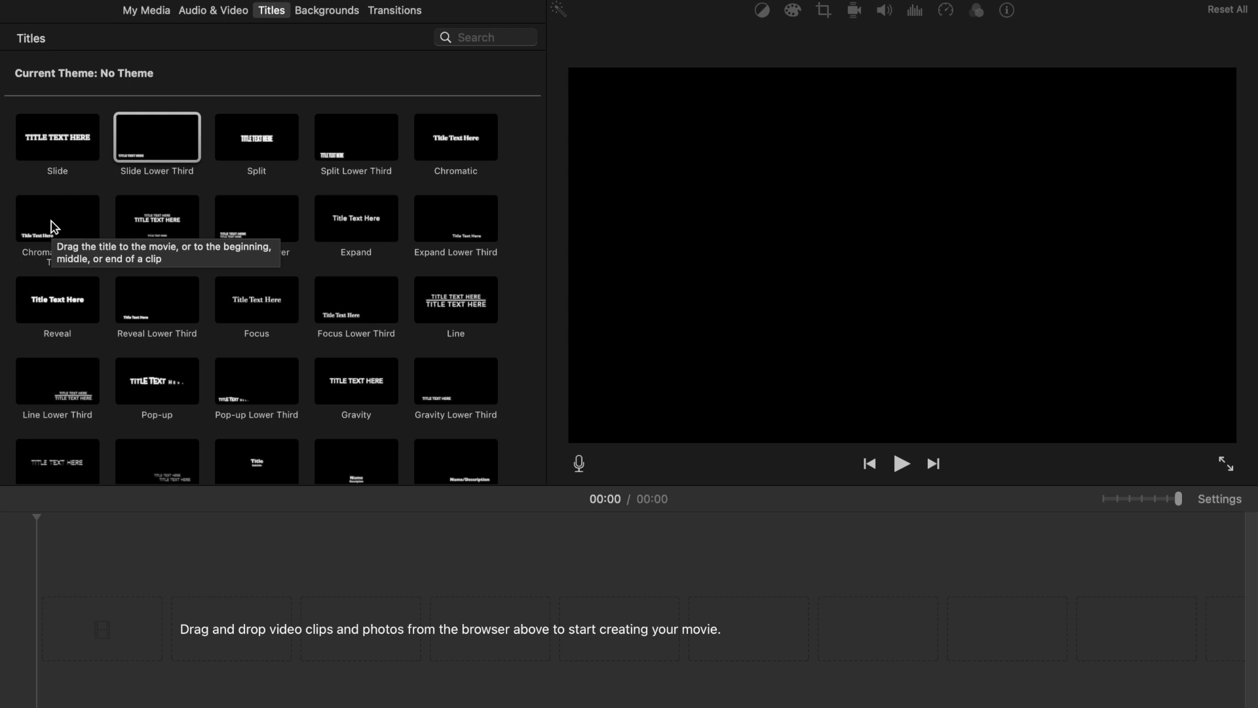
drag(54, 227, 98, 629)
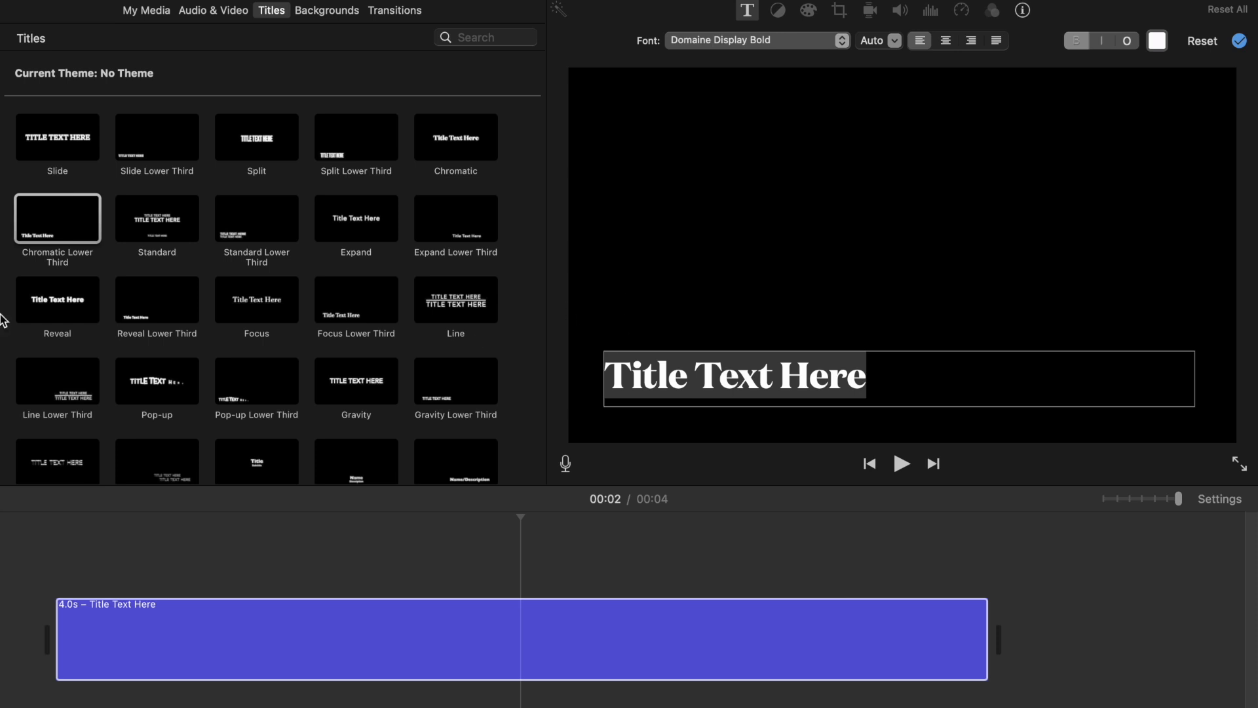
click(259, 229)
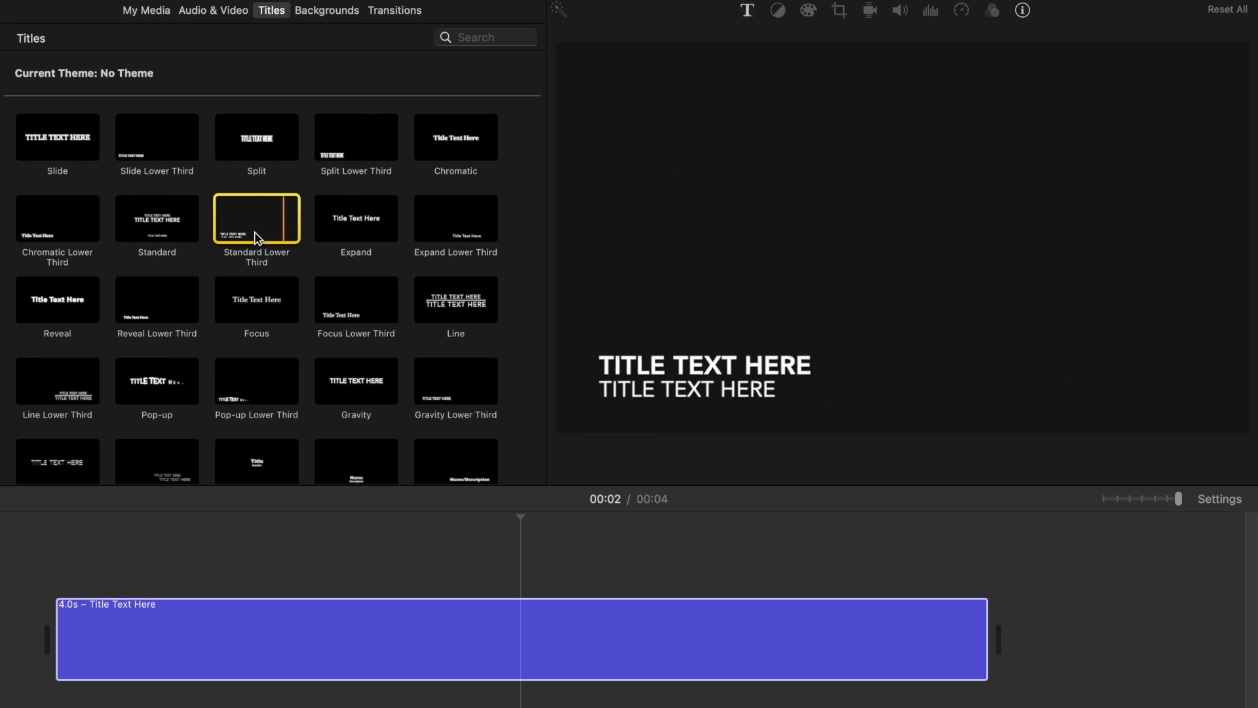
click(263, 307)
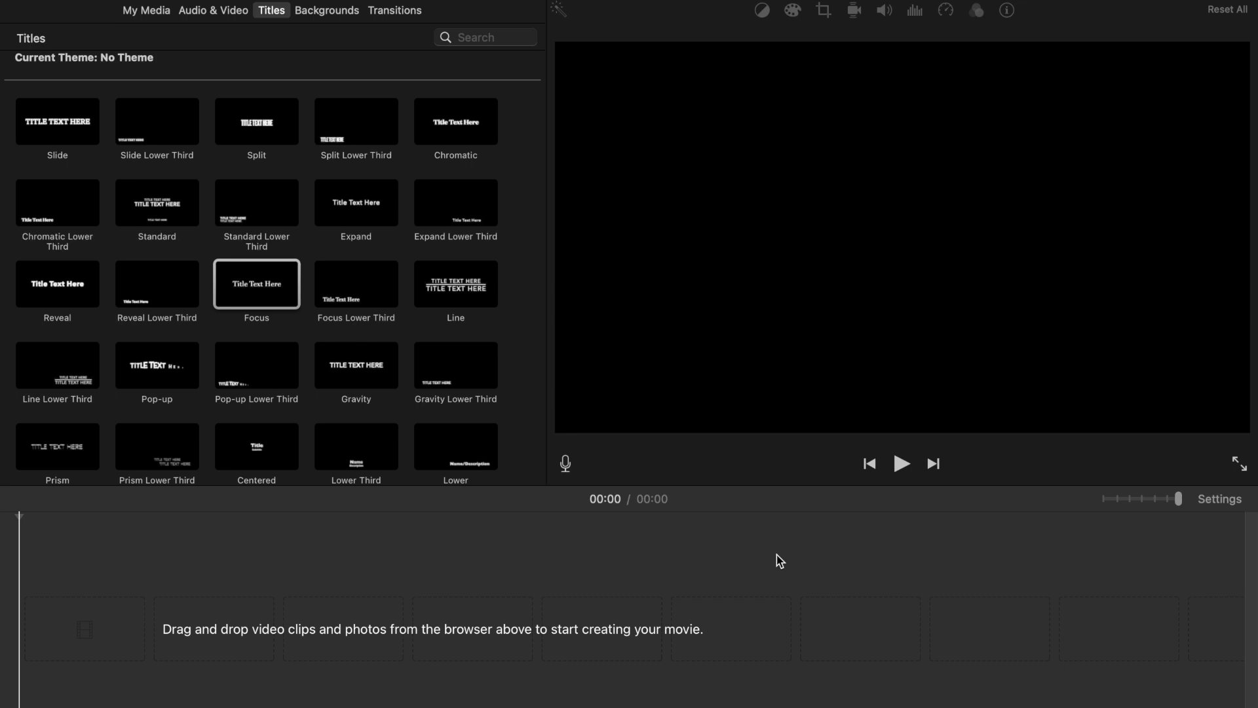
Step: Add the Boogie Lights title to the empty timeline
scroll(402, 356, down, 10)
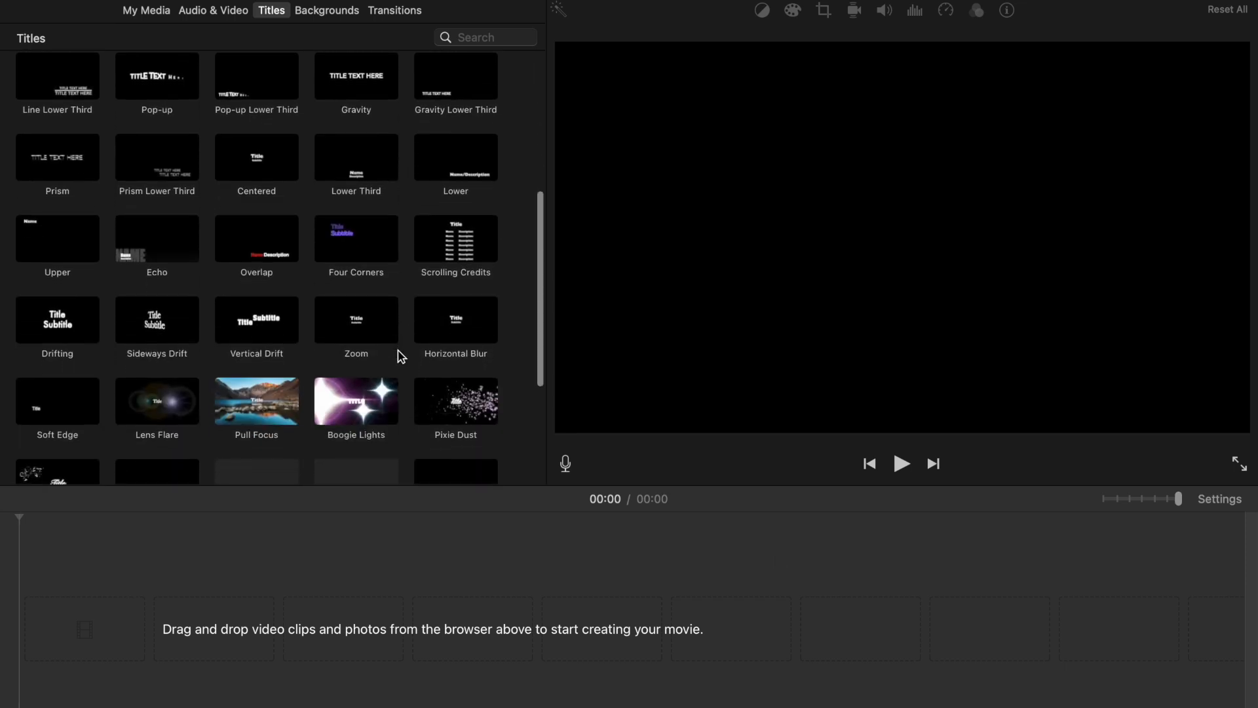
click(340, 413)
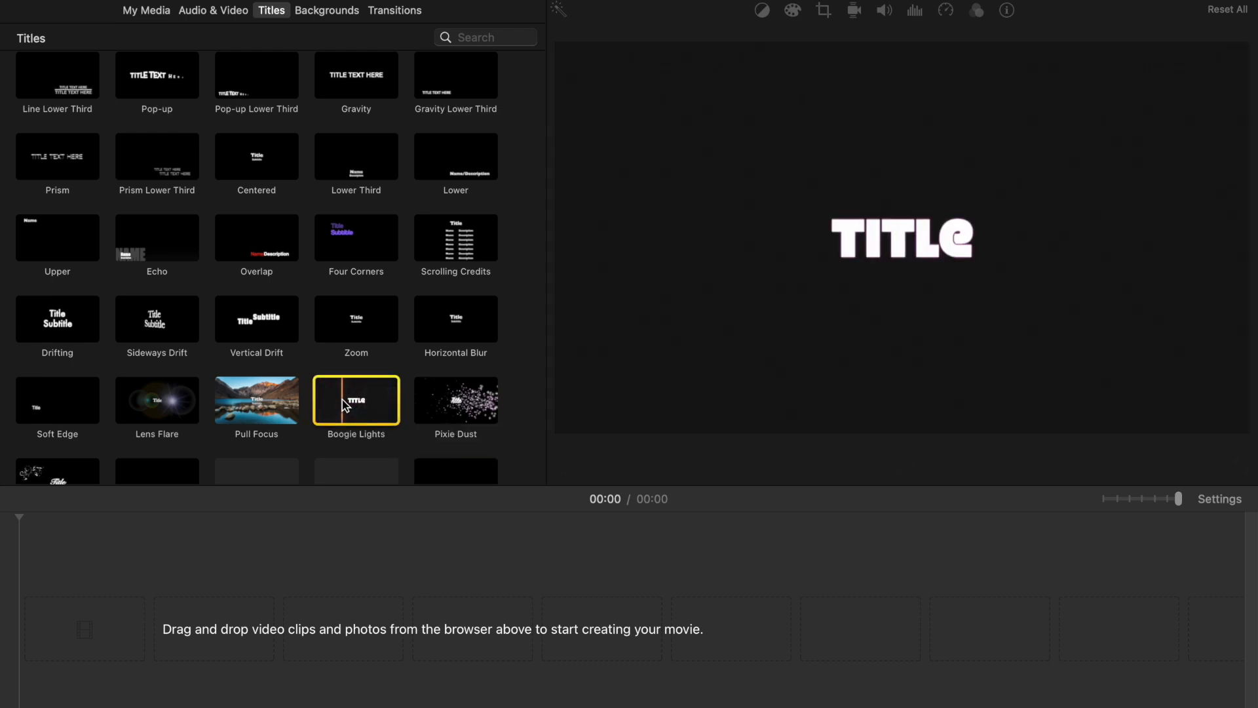
drag(346, 405, 111, 629)
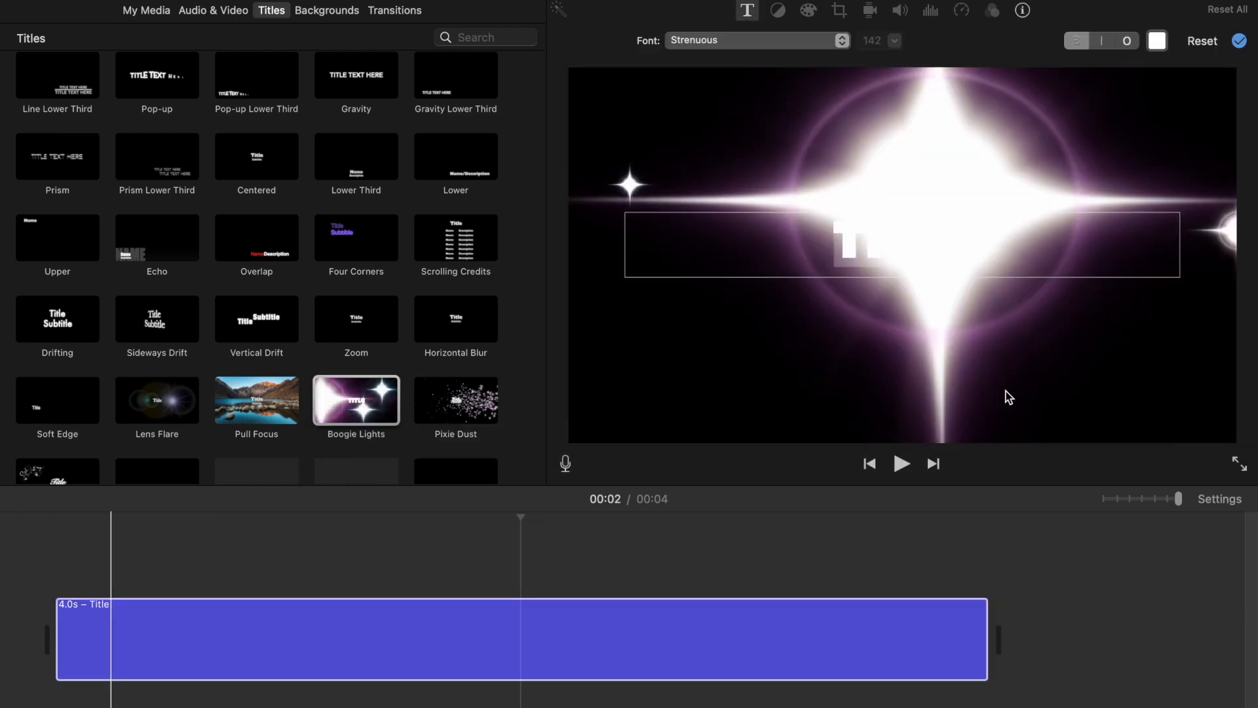
Step: Replace the Boogie Lights title text with HI Team
click(991, 260)
key(BackSpace)
key(BackSpace)
key(BackSpace)
key(BackSpace)
key(BackSpace)
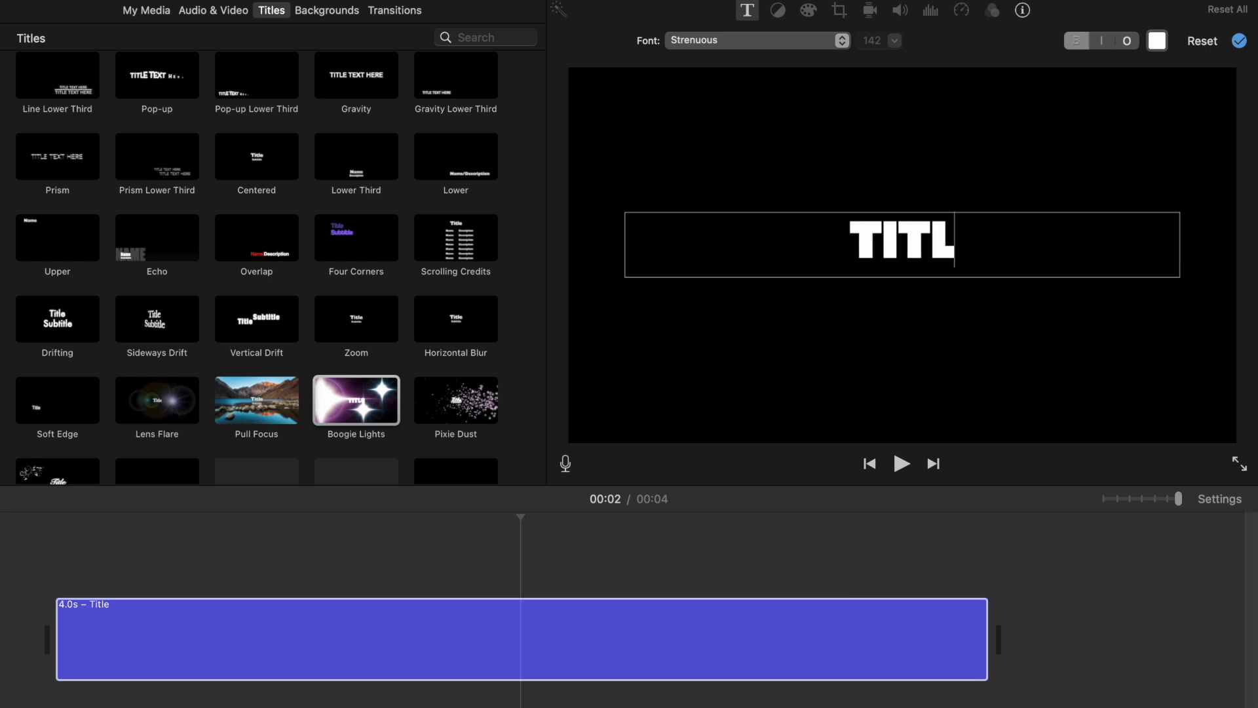
text(H)
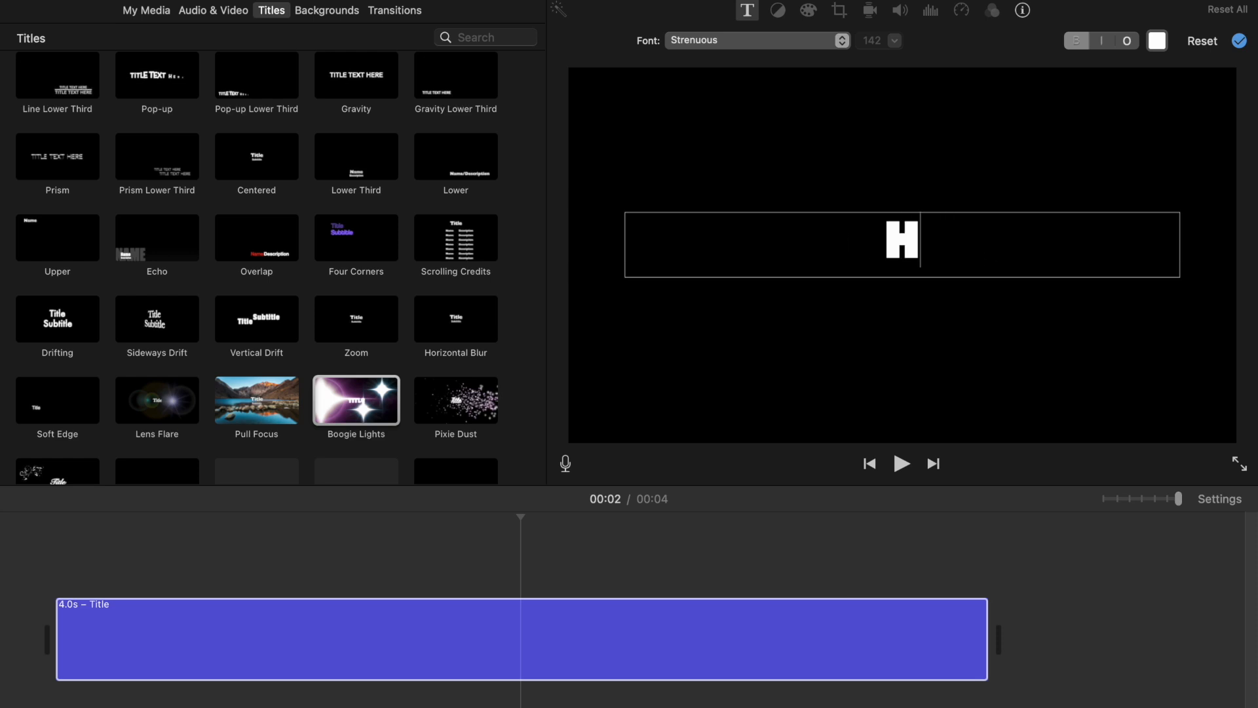
text(I Team)
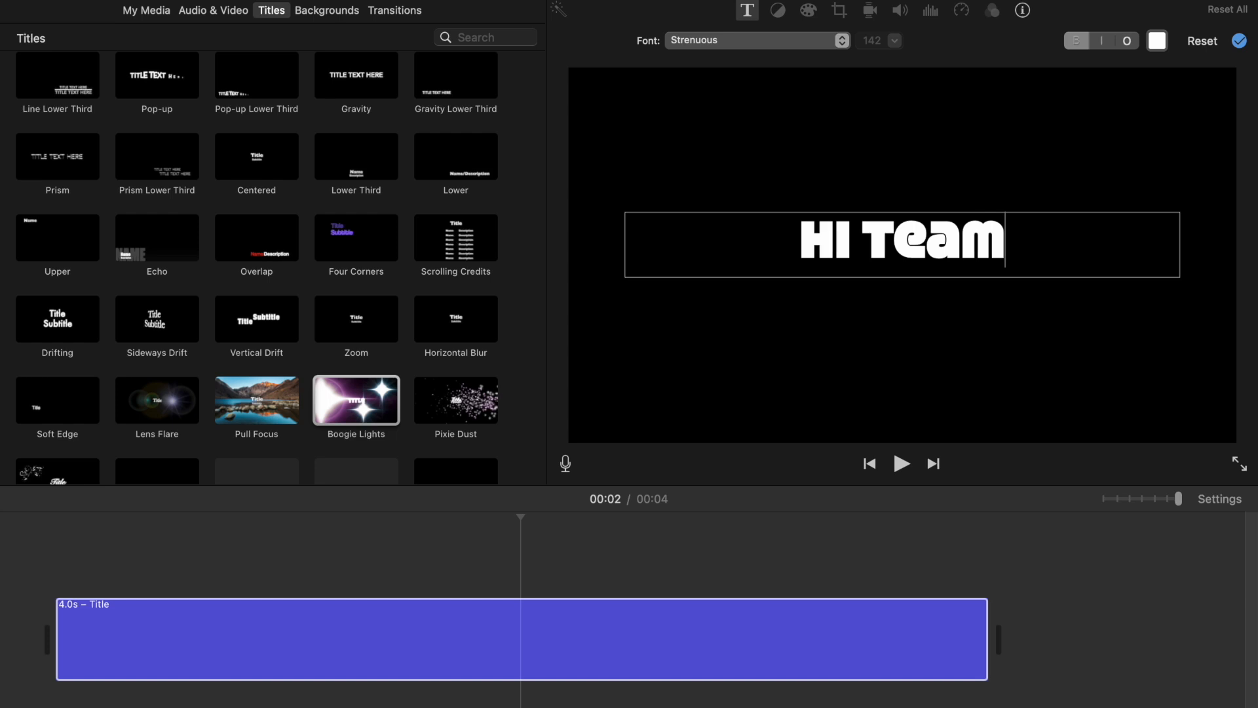
Step: Play the title clip from its start to preview the animation
scroll(84, 636, right, 3)
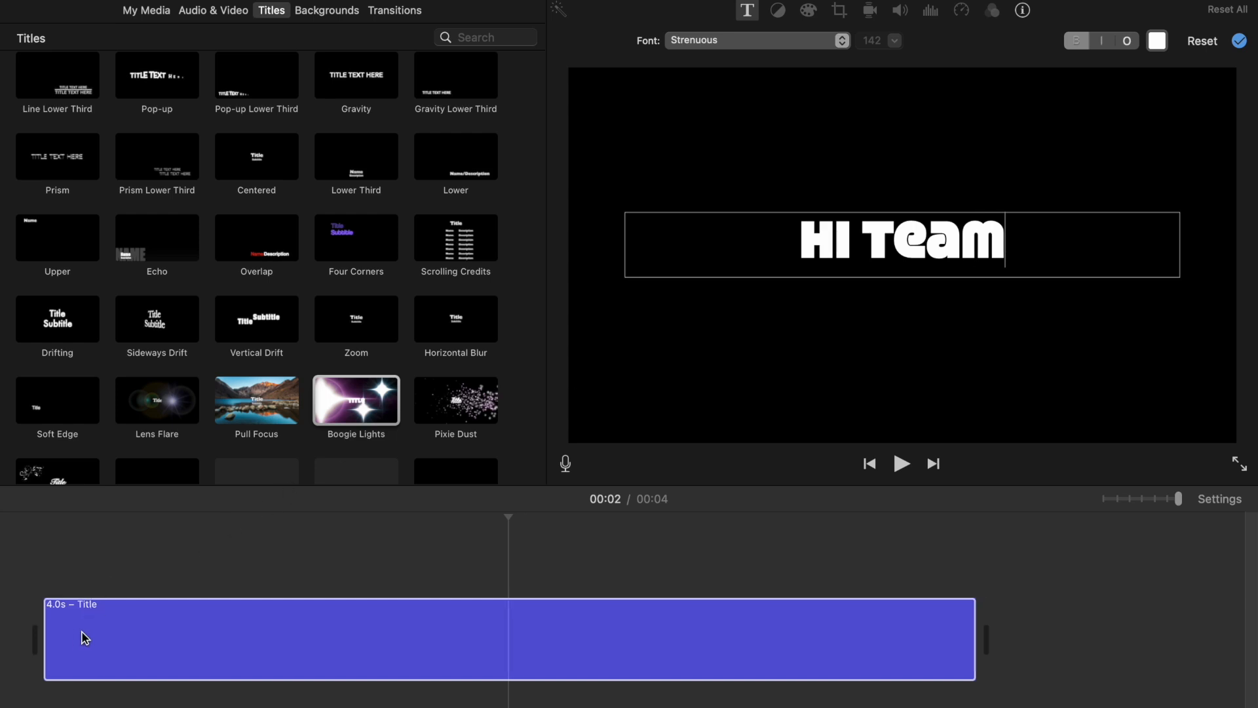
scroll(407, 630, left, 3)
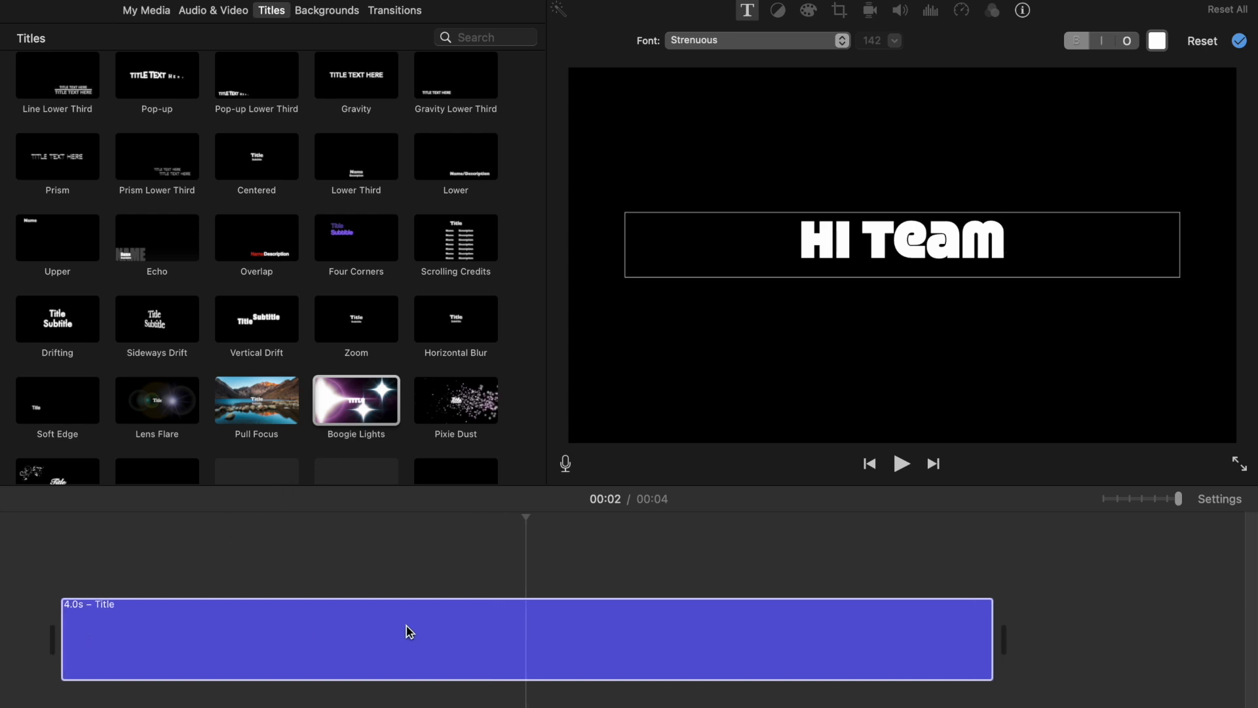
click(387, 636)
click(74, 634)
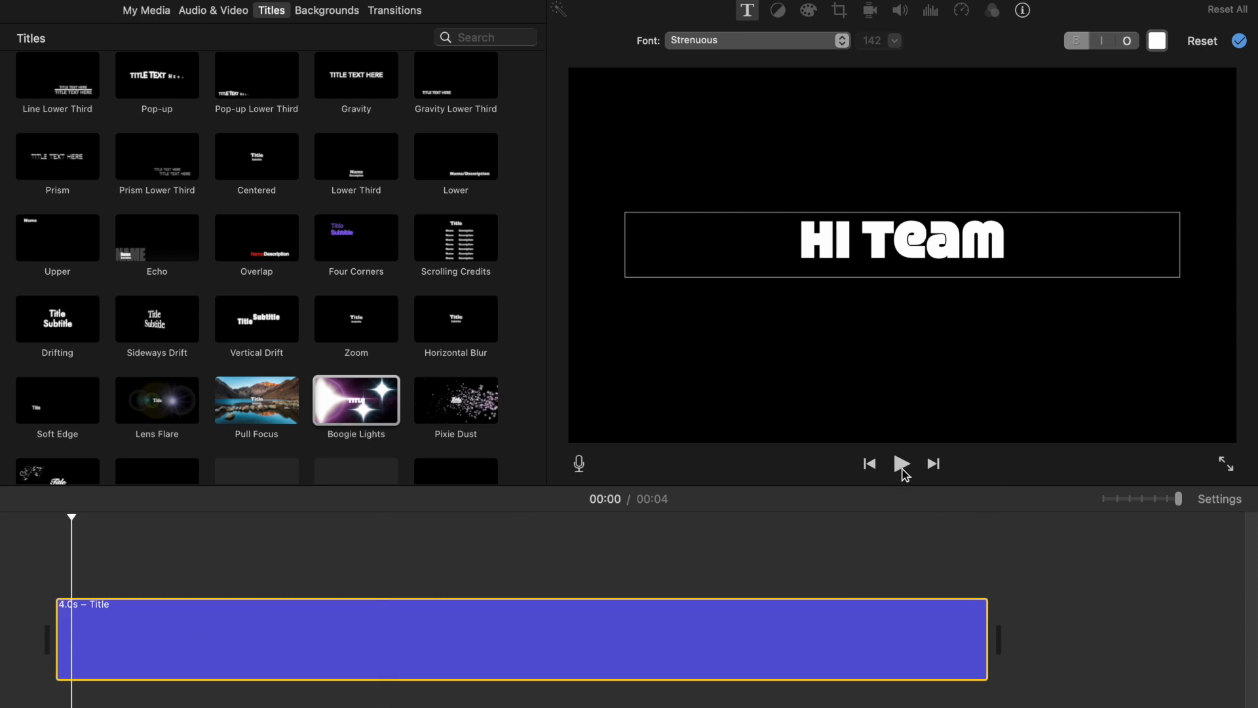
click(902, 464)
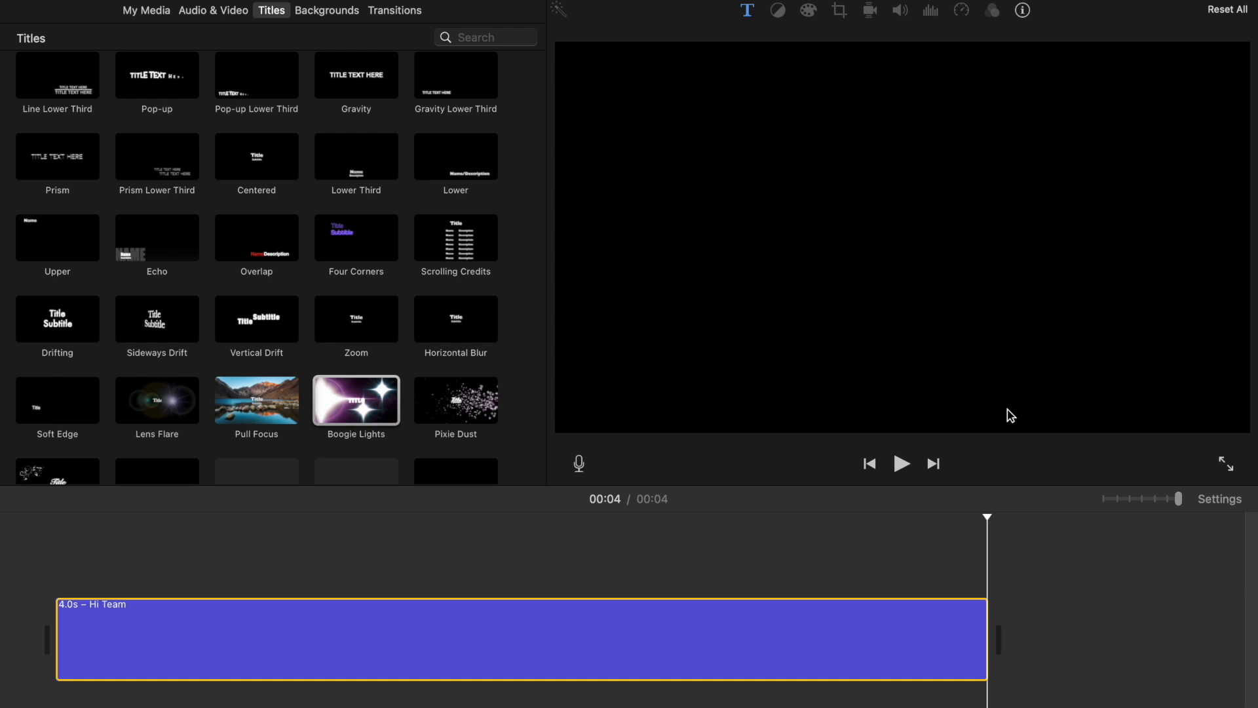
Step: Delete the HI Team title clip from the timeline
click(345, 12)
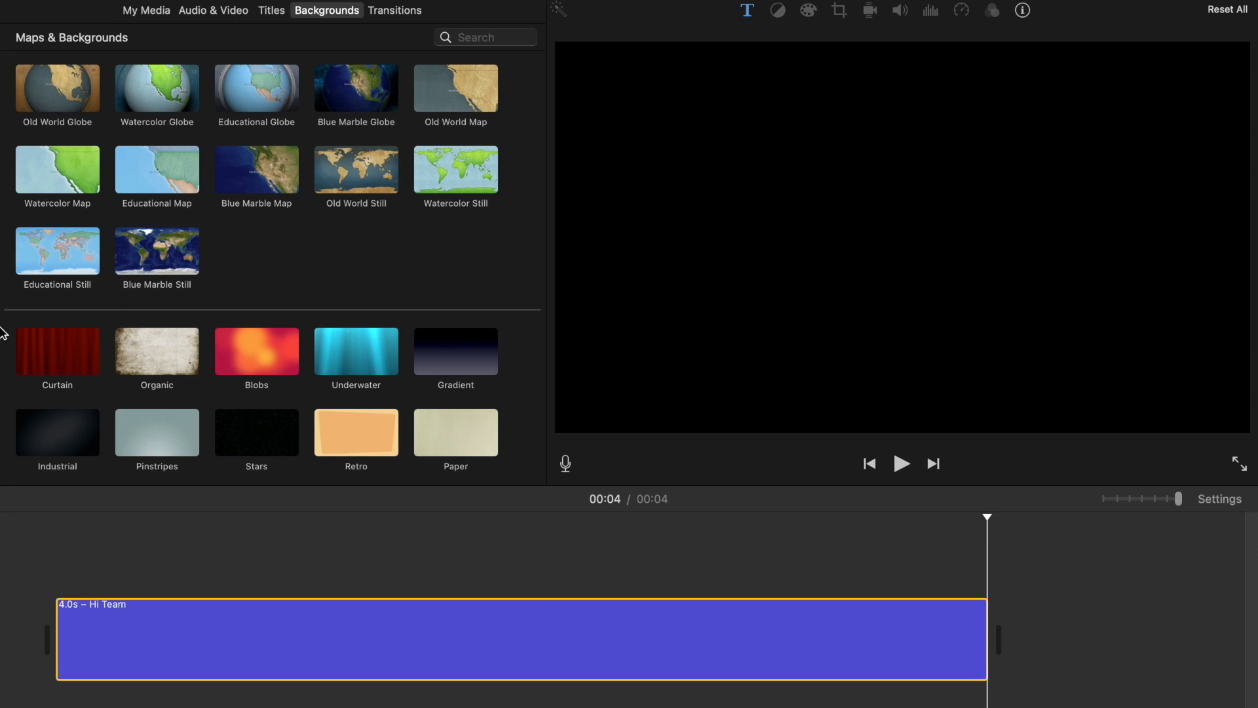
right_click(414, 659)
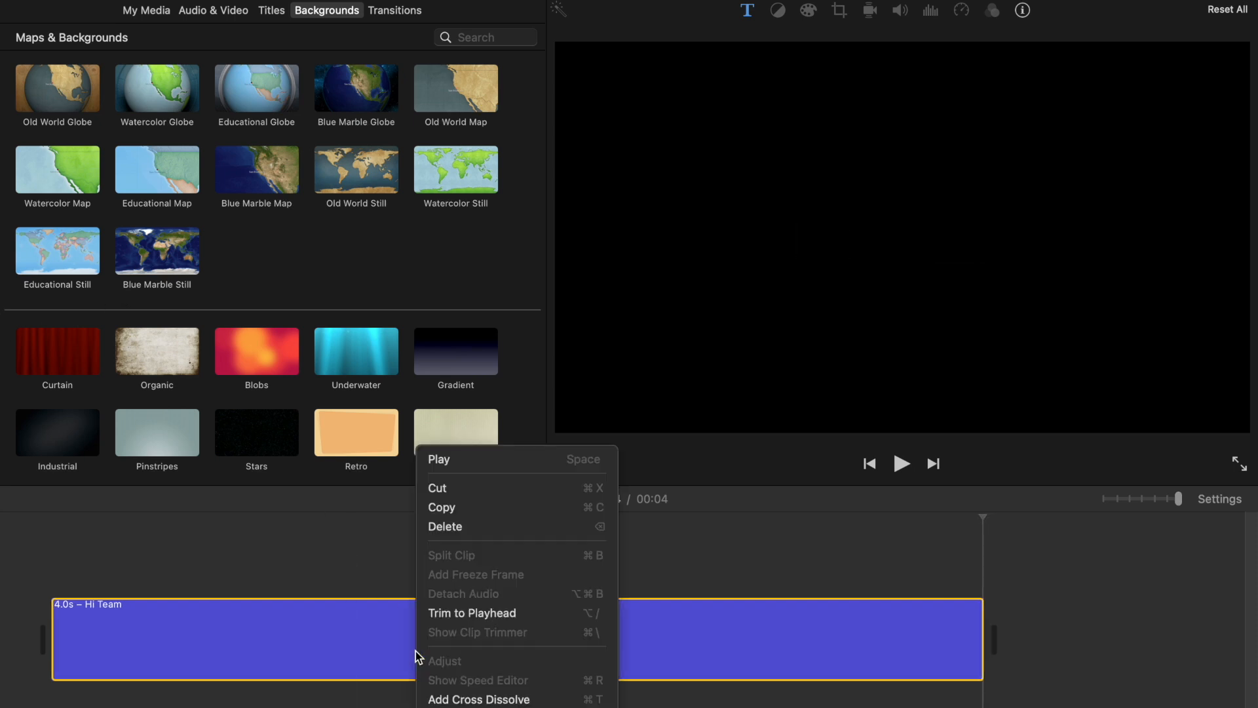
click(462, 528)
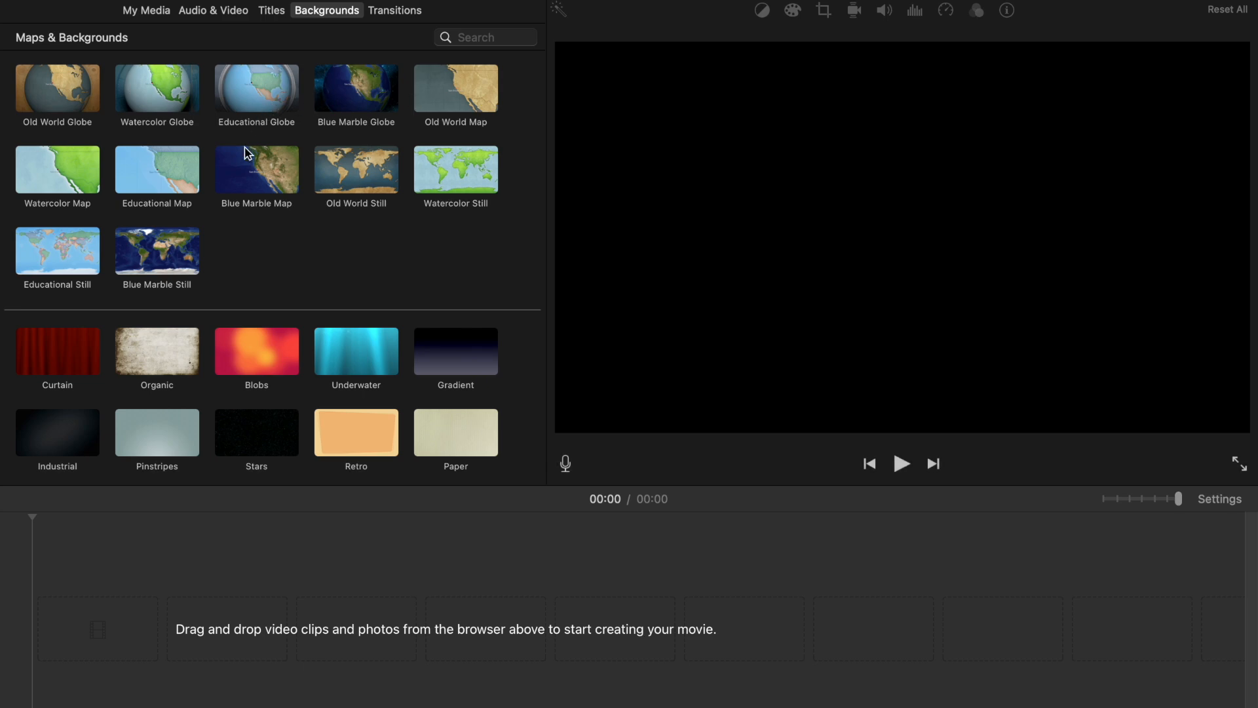
Step: Add the Watercolor Globe background to the timeline and play it
drag(171, 90, 158, 610)
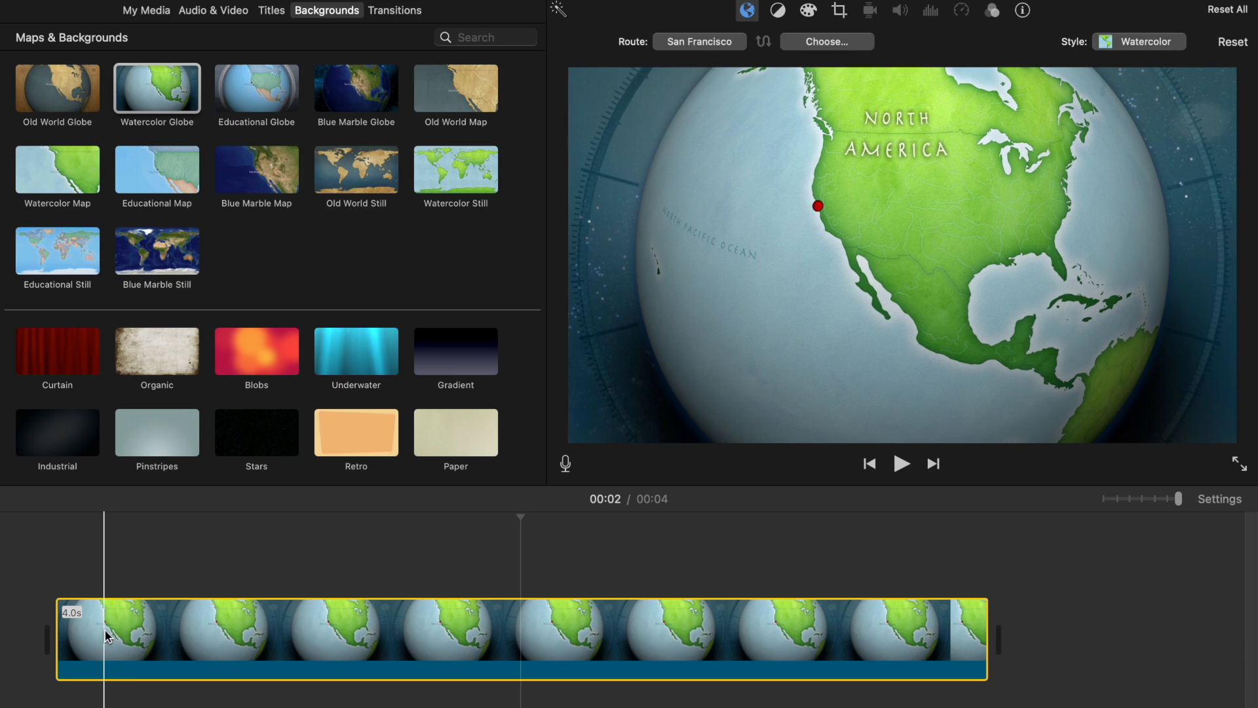
key(space)
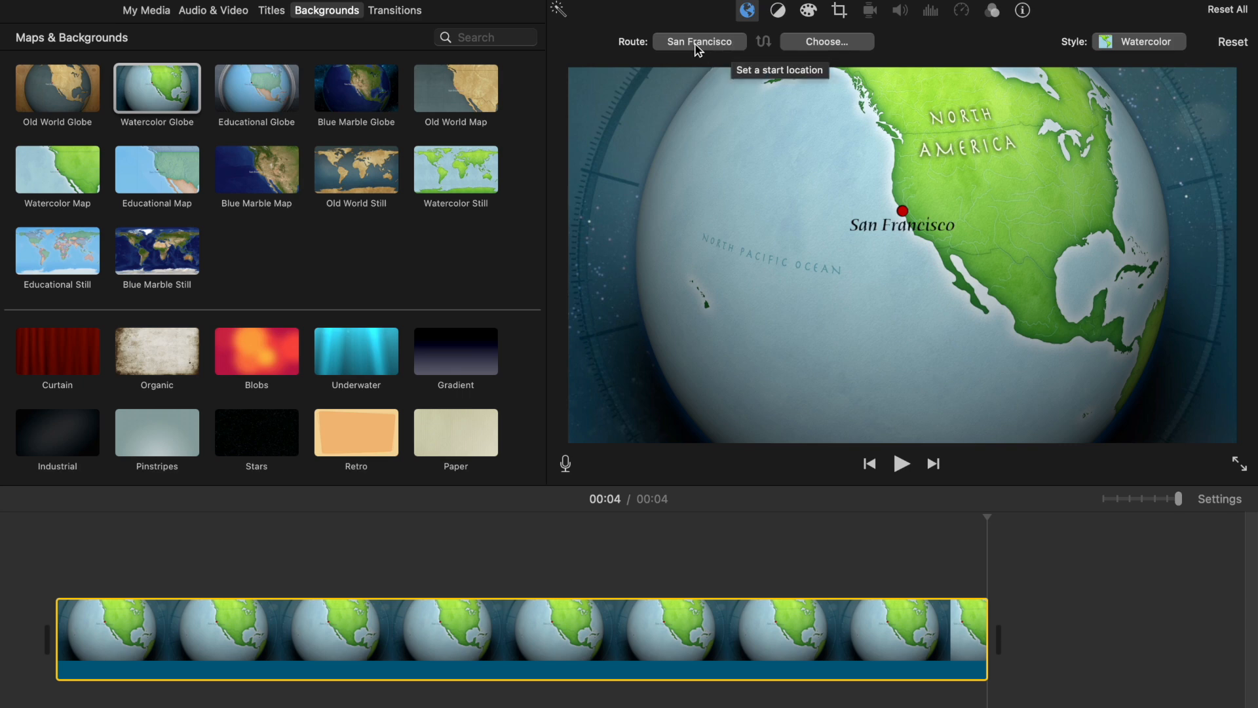
Step: Set the globe route's end location to Chicago
click(850, 48)
click(858, 49)
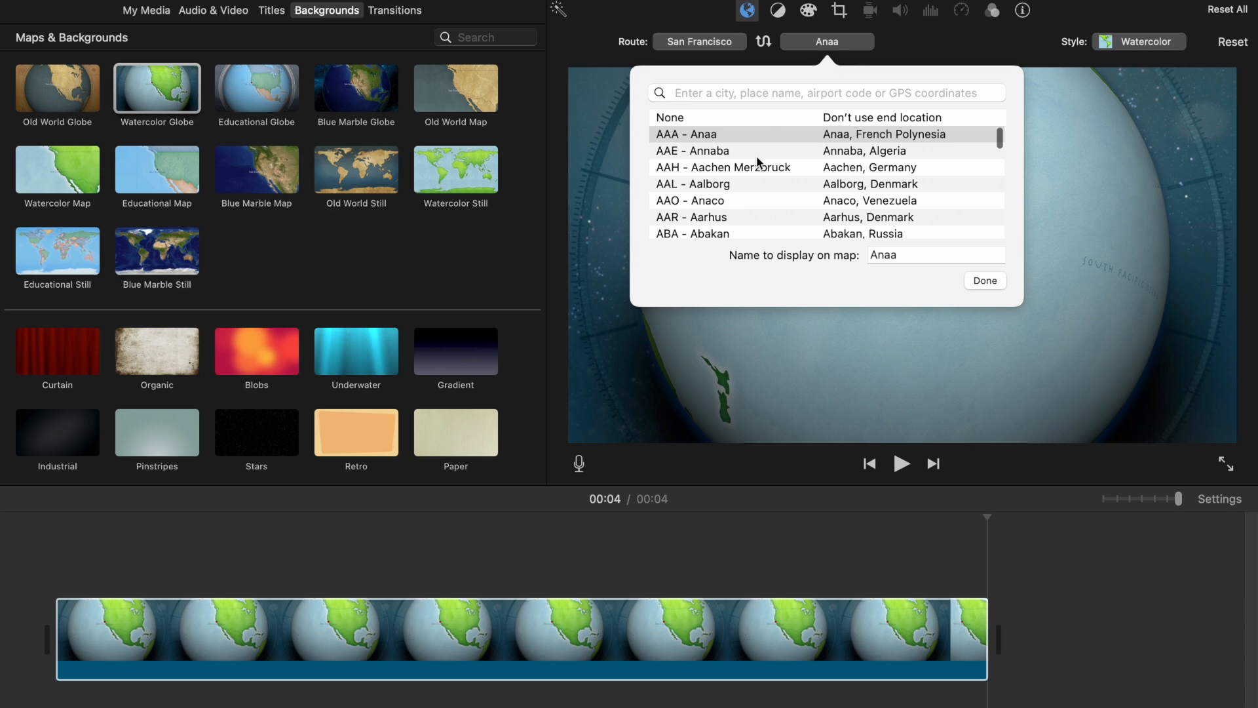
text(chica)
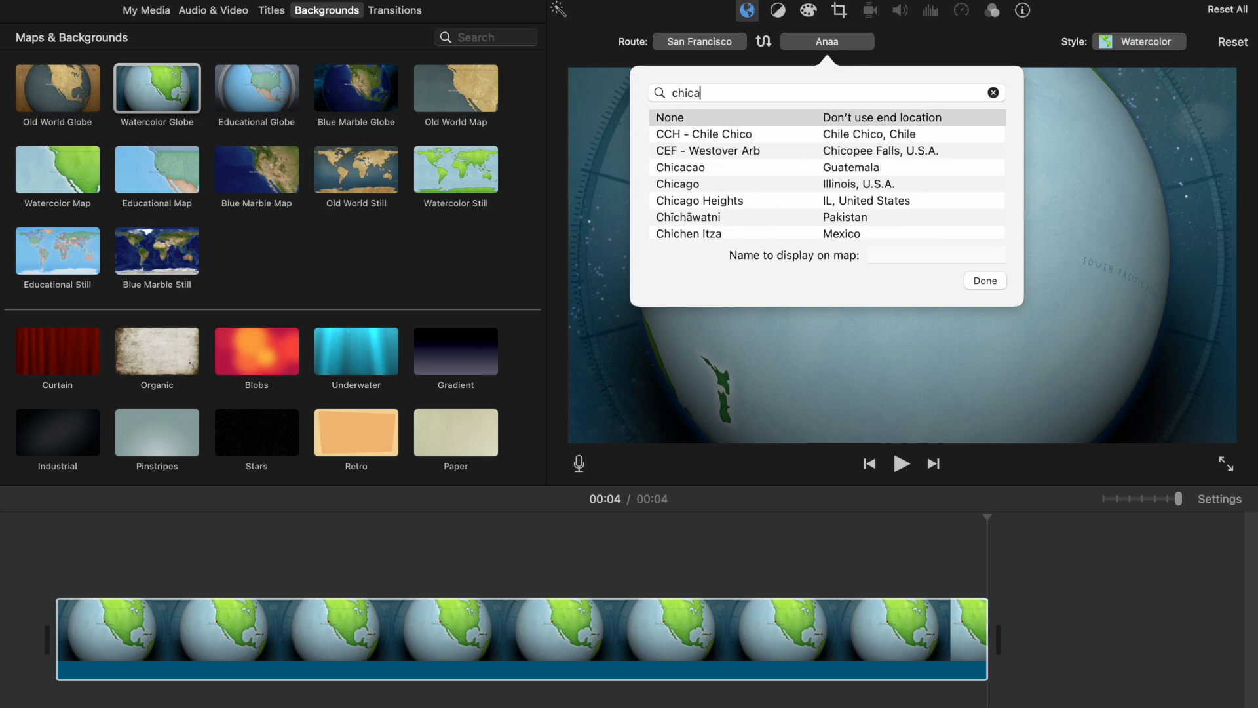
text(go)
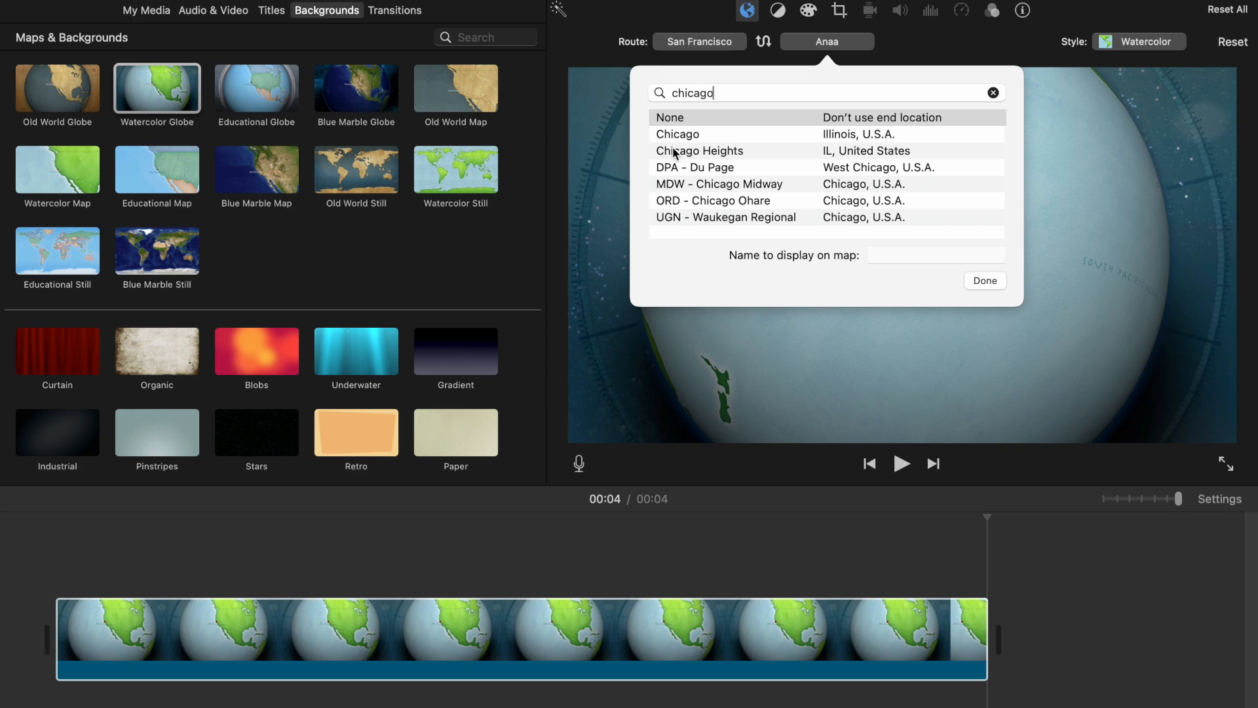
click(695, 134)
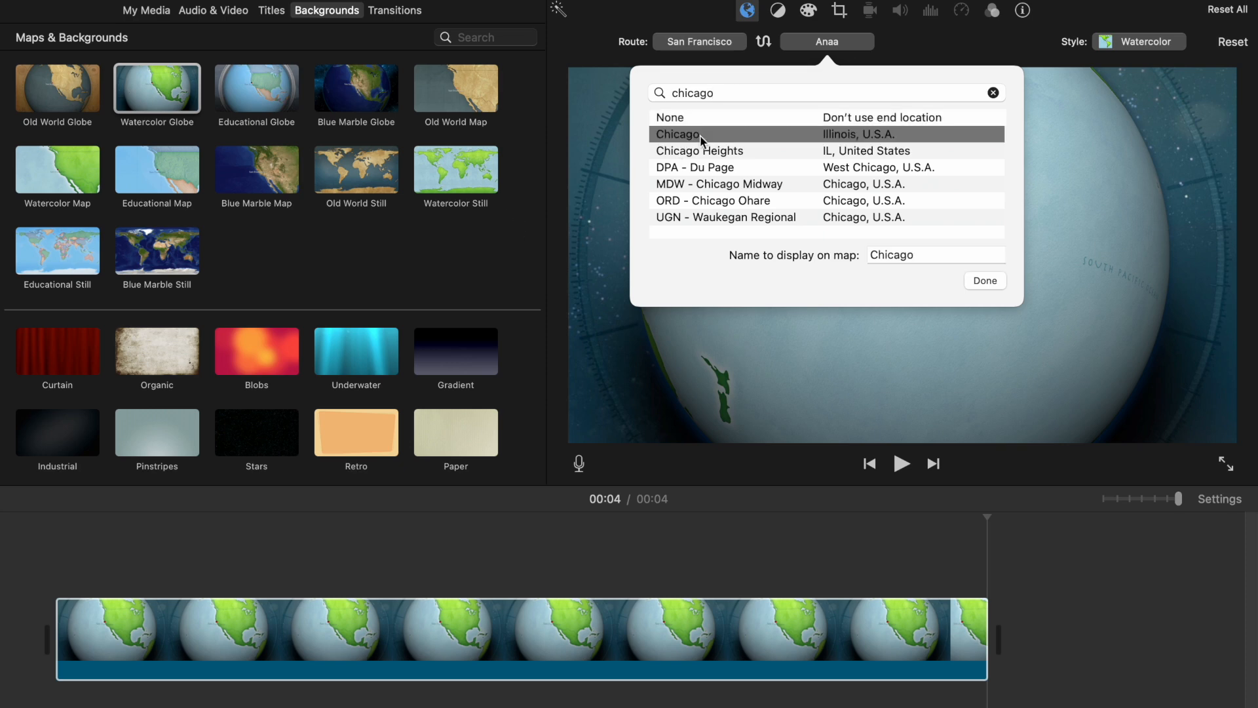
click(976, 281)
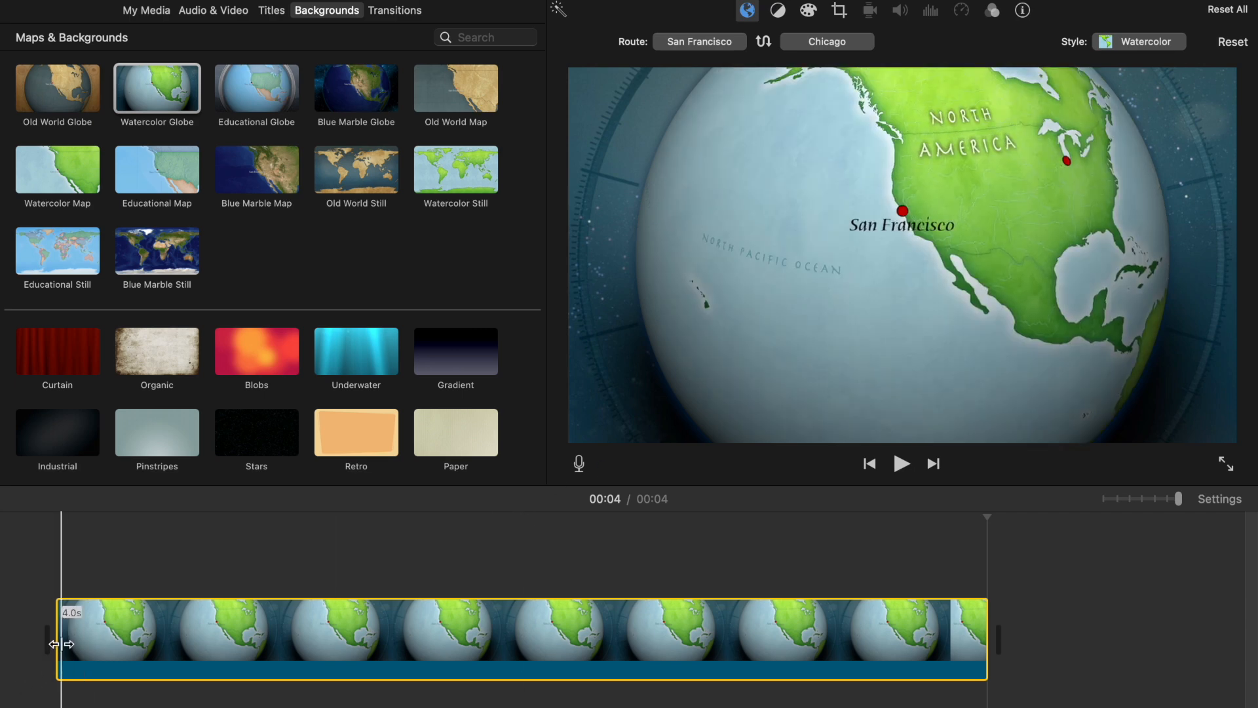
Step: Apply a Ken Burns effect zooming from the full globe to a smaller end frame around the route, then play it
key(space)
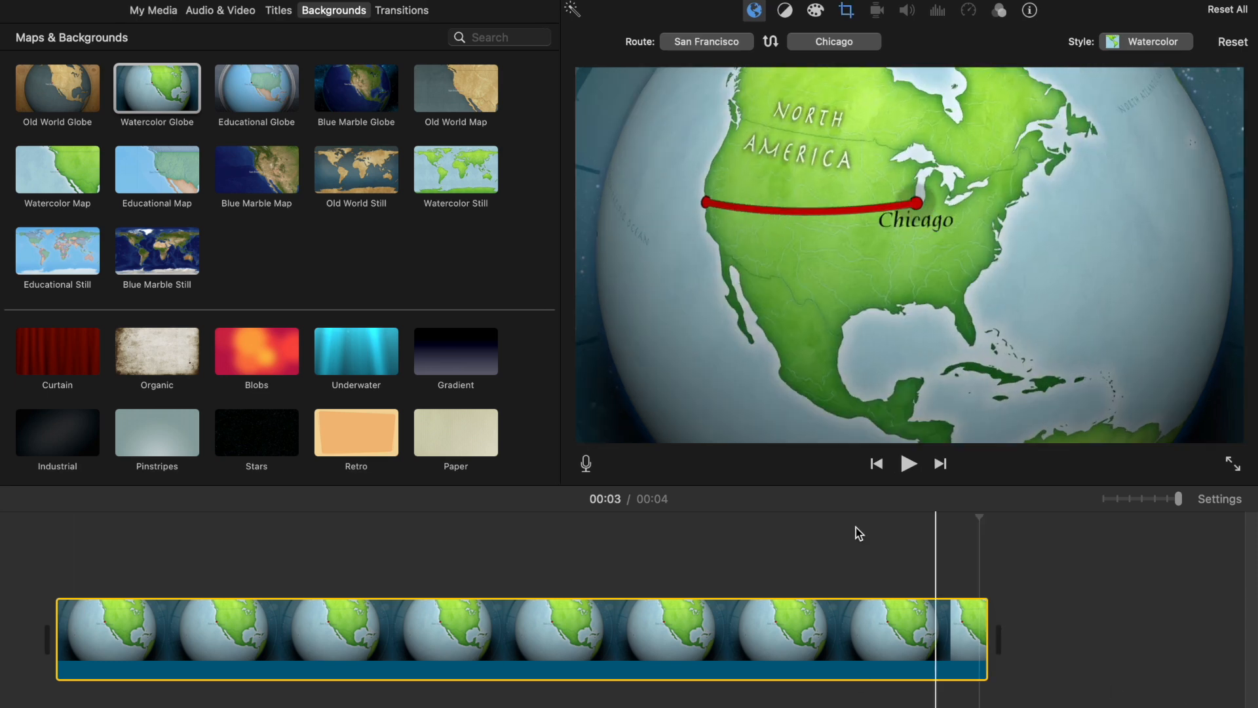
click(846, 11)
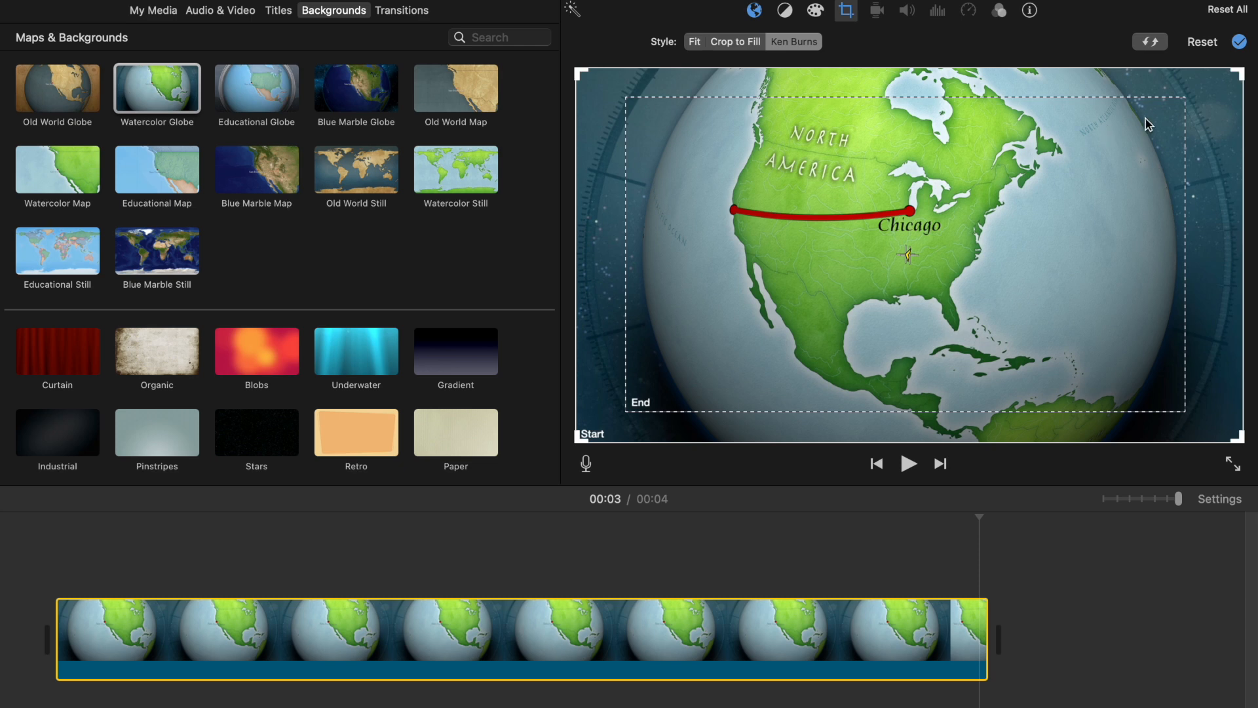
drag(627, 99, 925, 266)
drag(1129, 350, 905, 232)
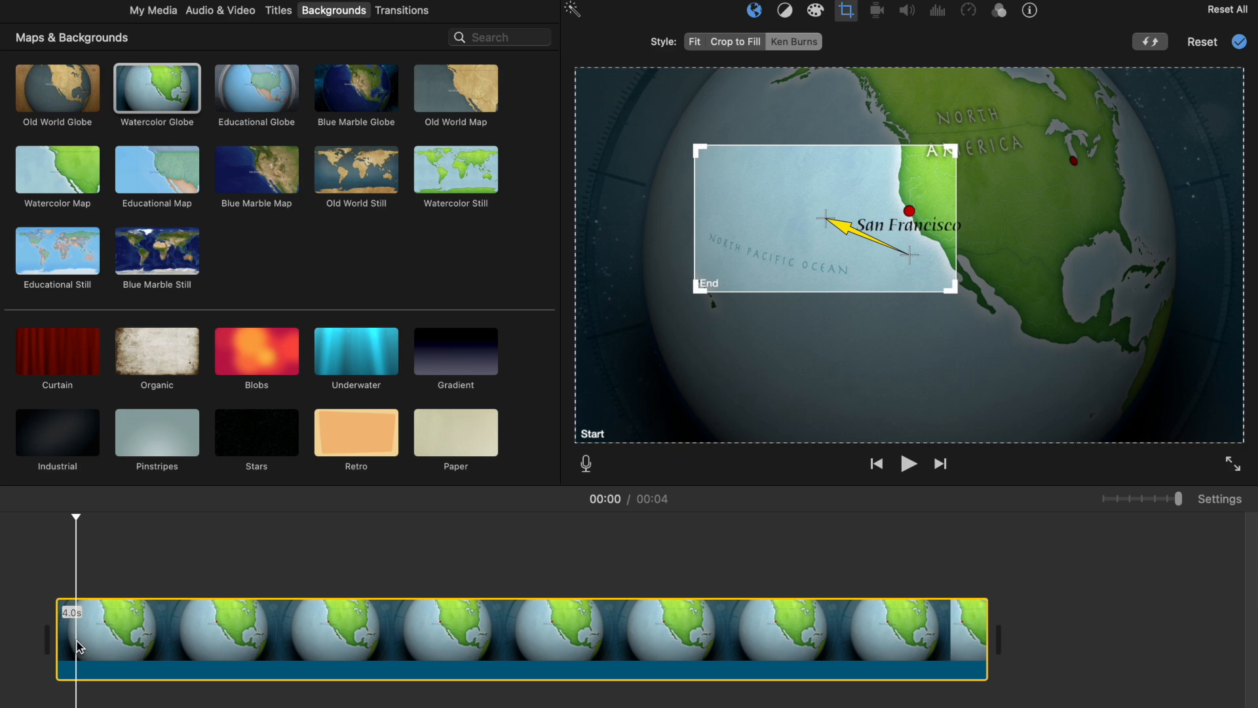
key(space)
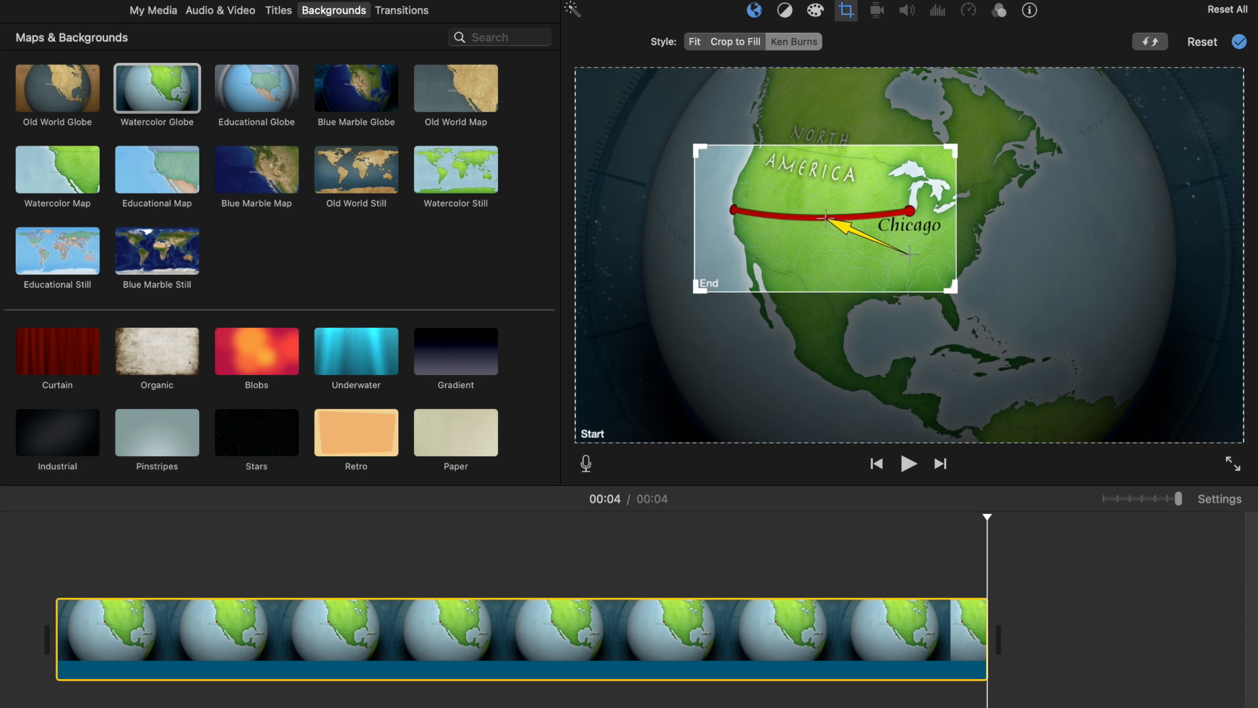
Step: Preview the Fade to Black and Fade to White transitions
click(419, 13)
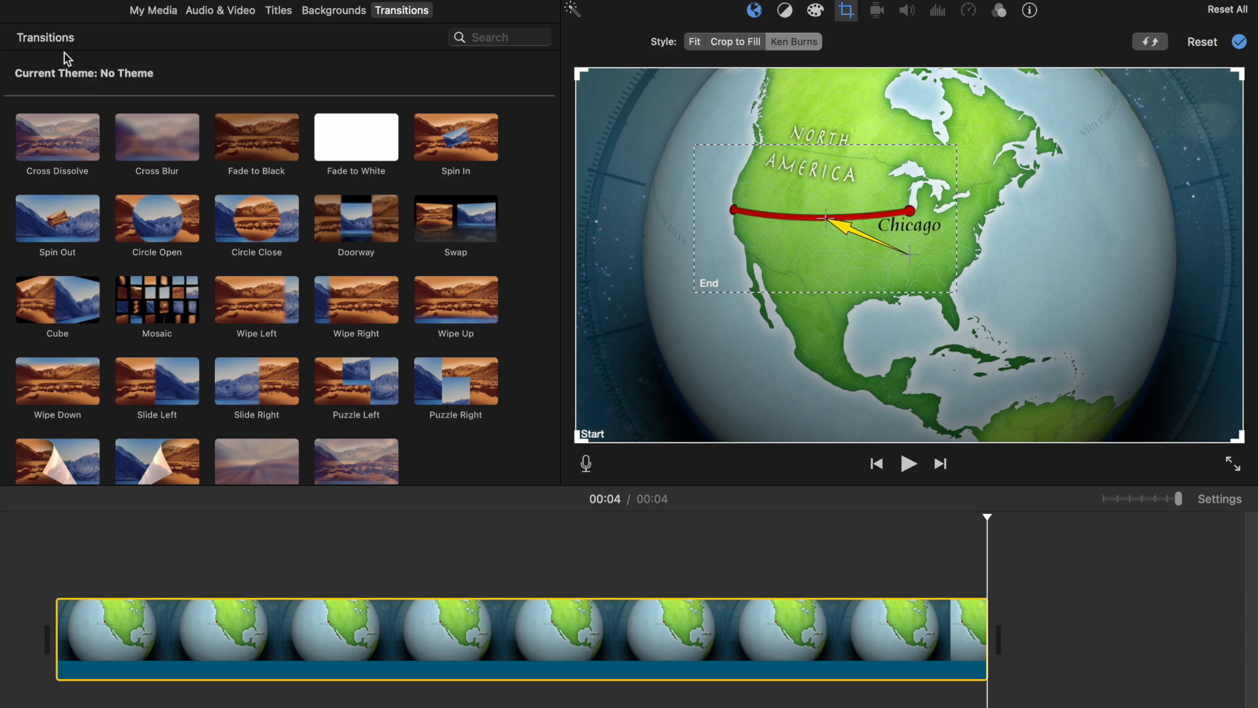
click(257, 154)
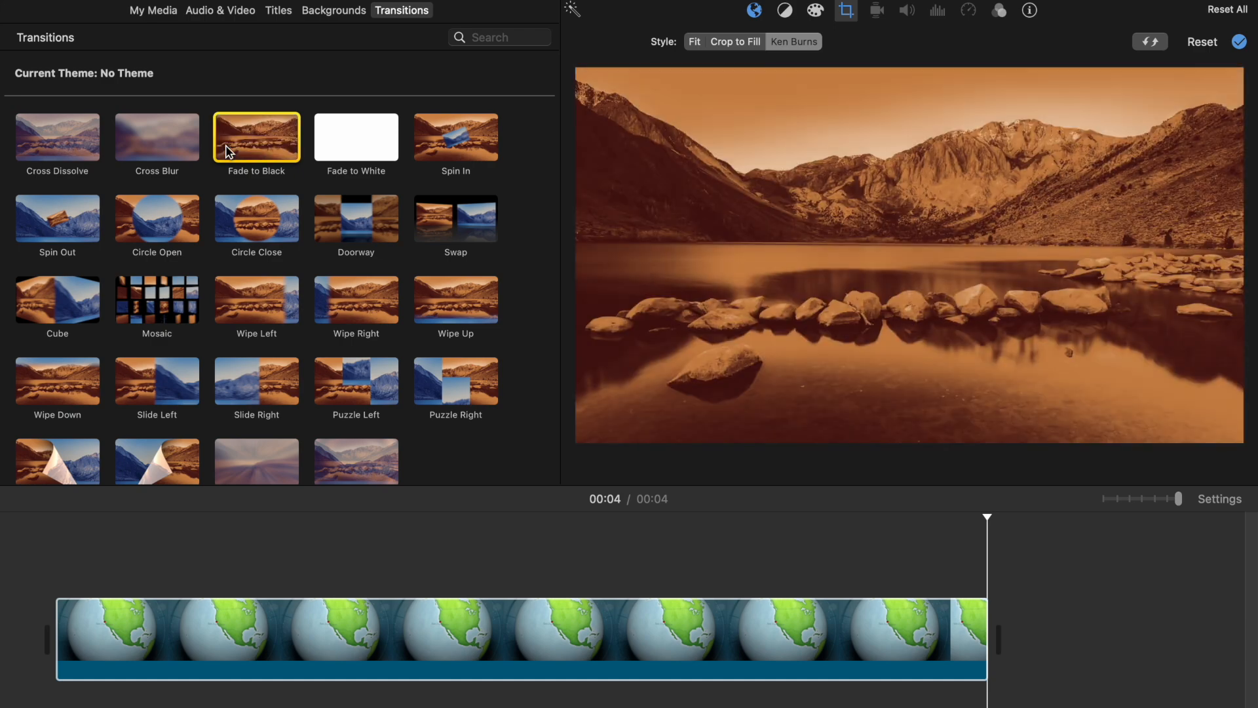
click(333, 140)
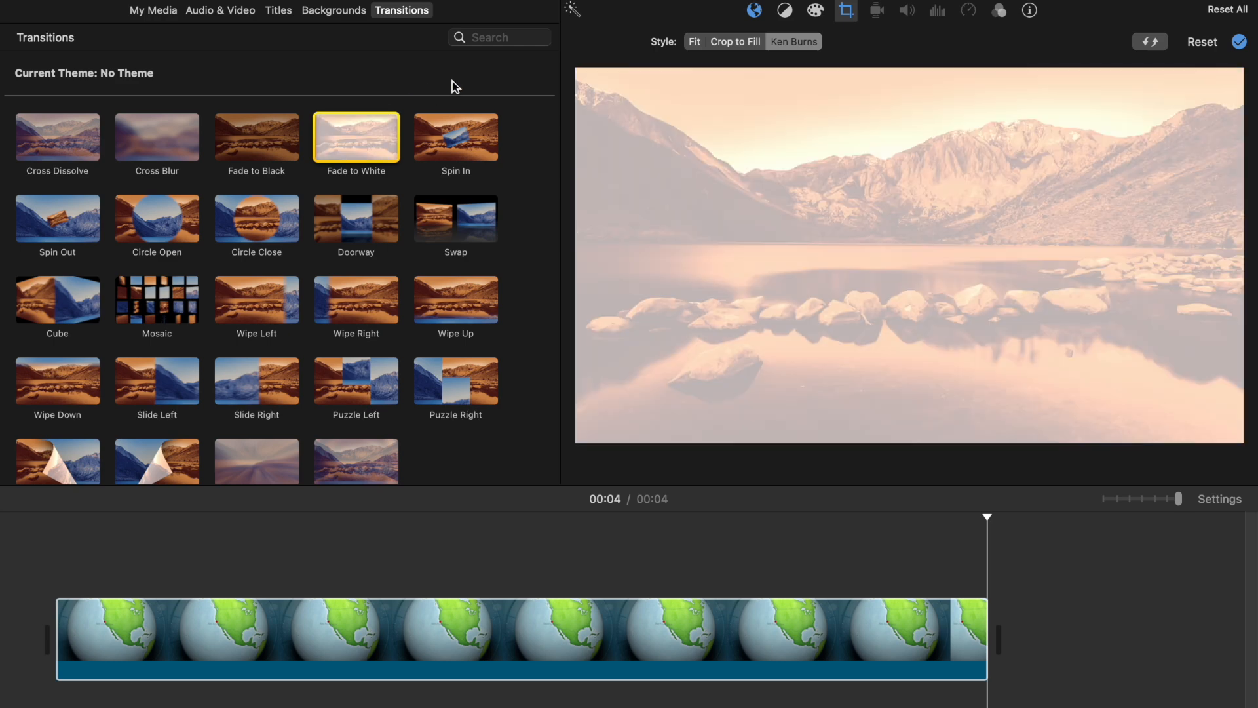
Step: Preview the remaining transitions, from Spin In through Puzzle Left and the bottom row
click(437, 146)
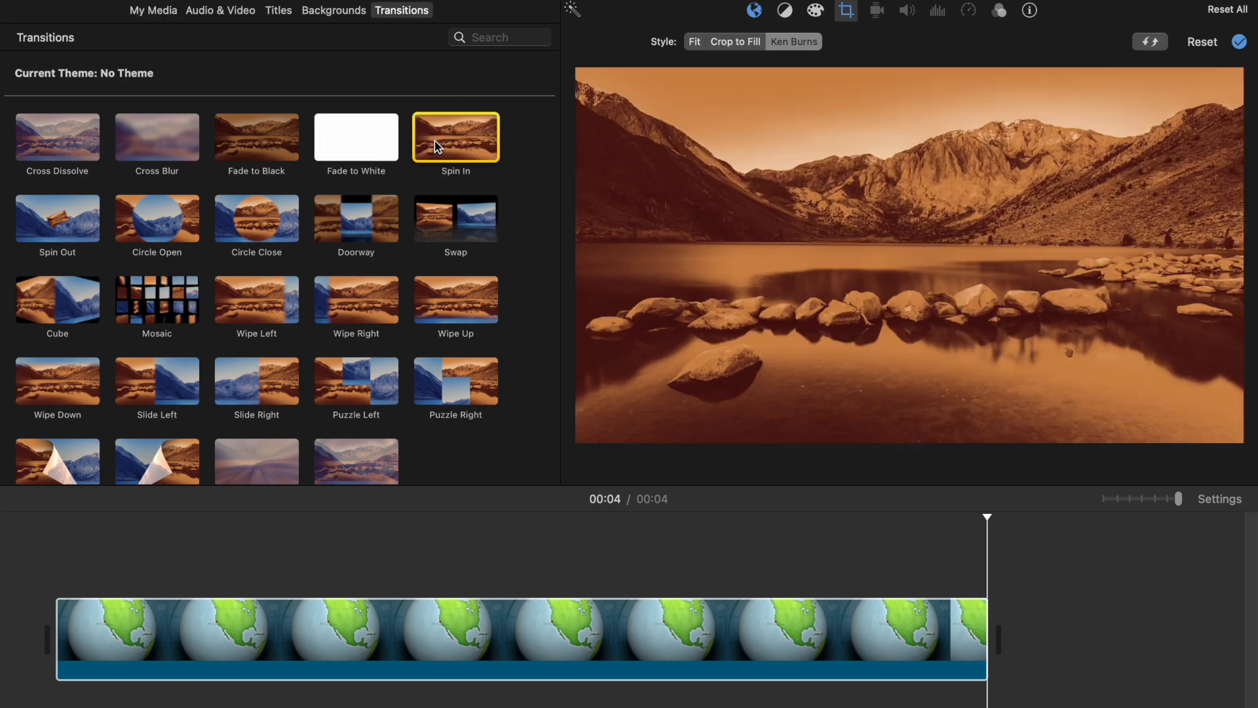
click(45, 223)
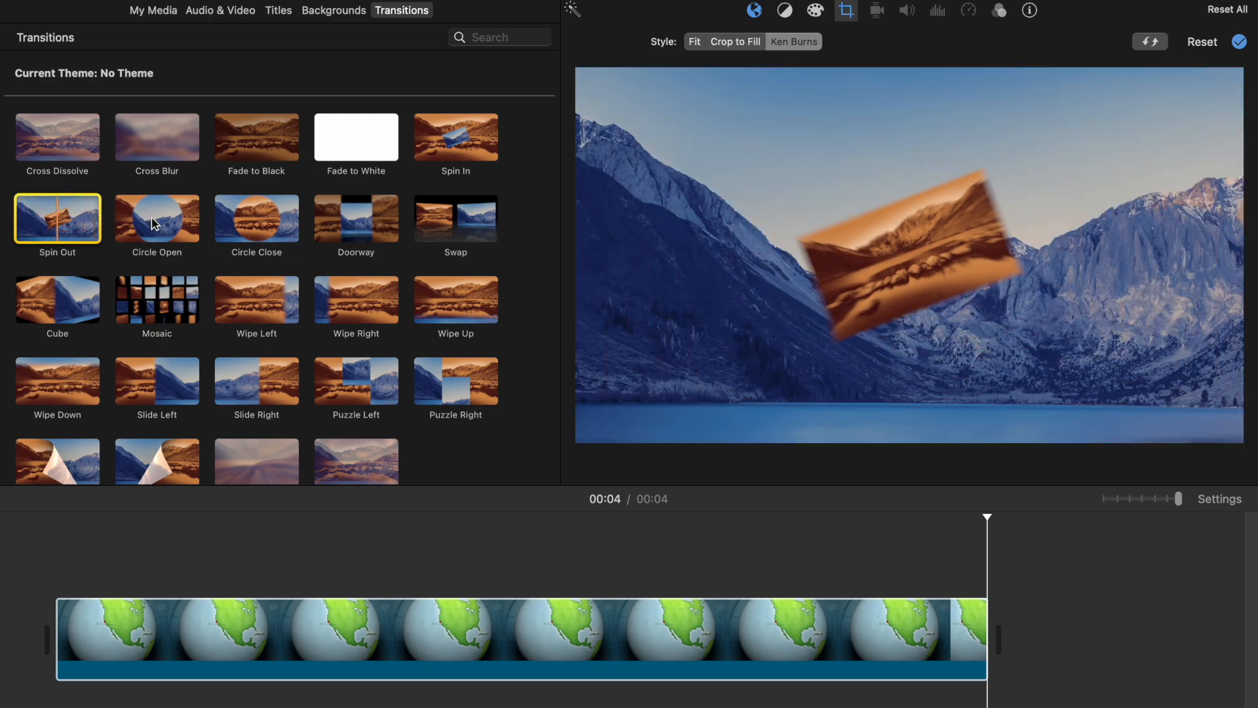
click(154, 222)
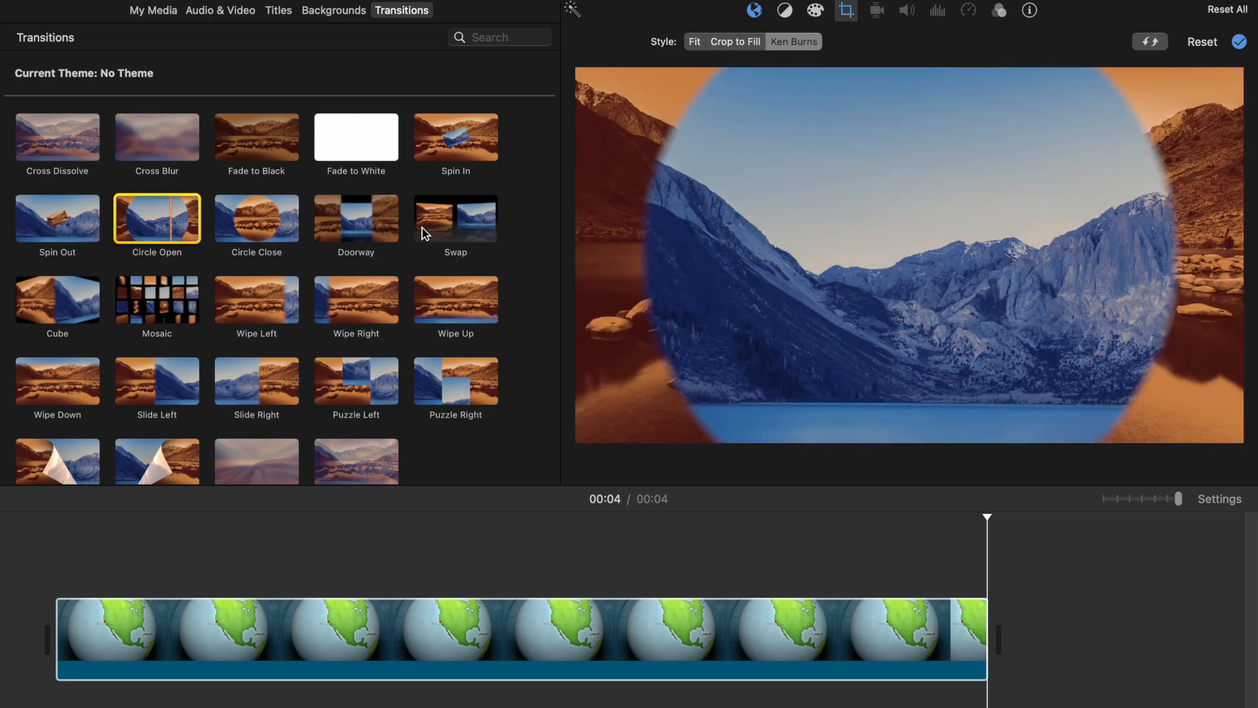
click(424, 229)
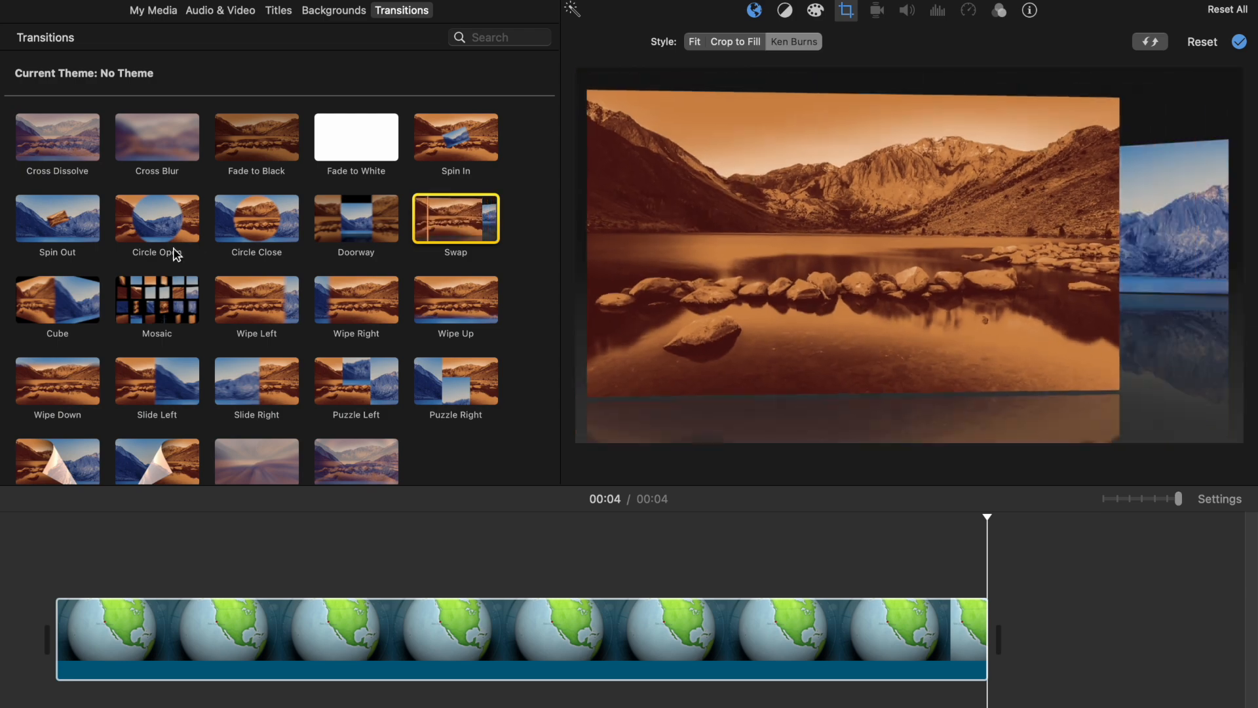
click(139, 303)
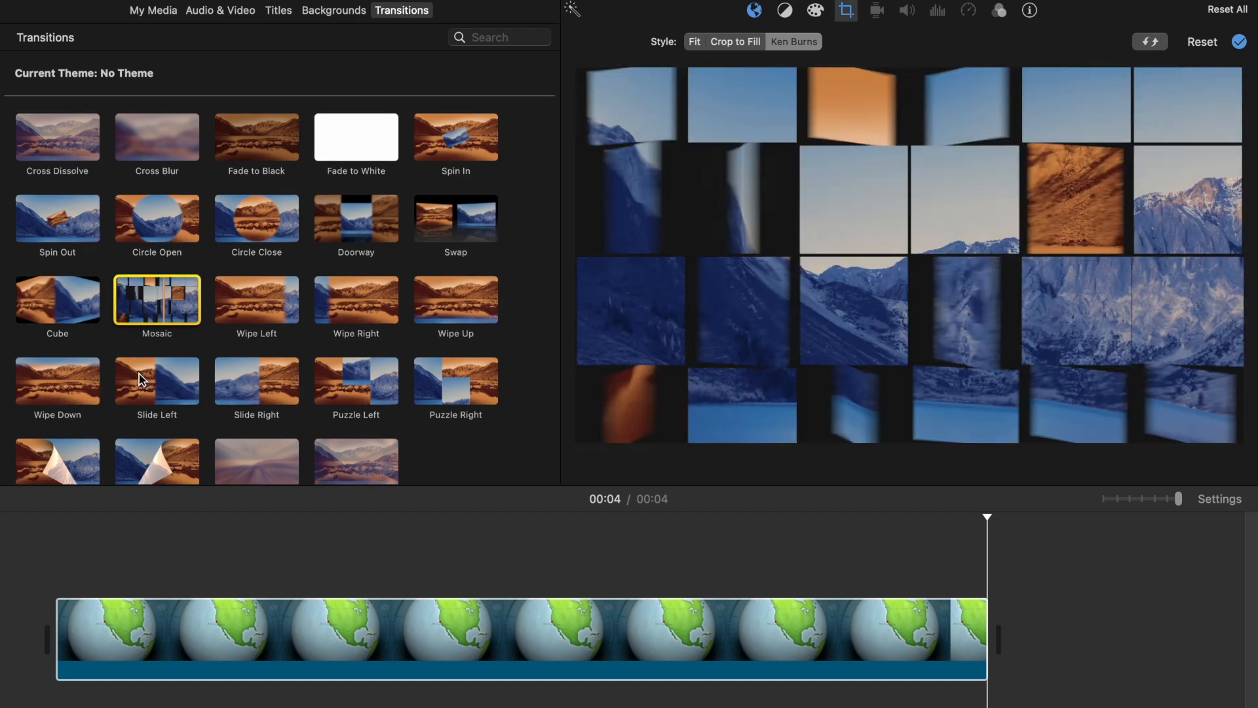
click(140, 379)
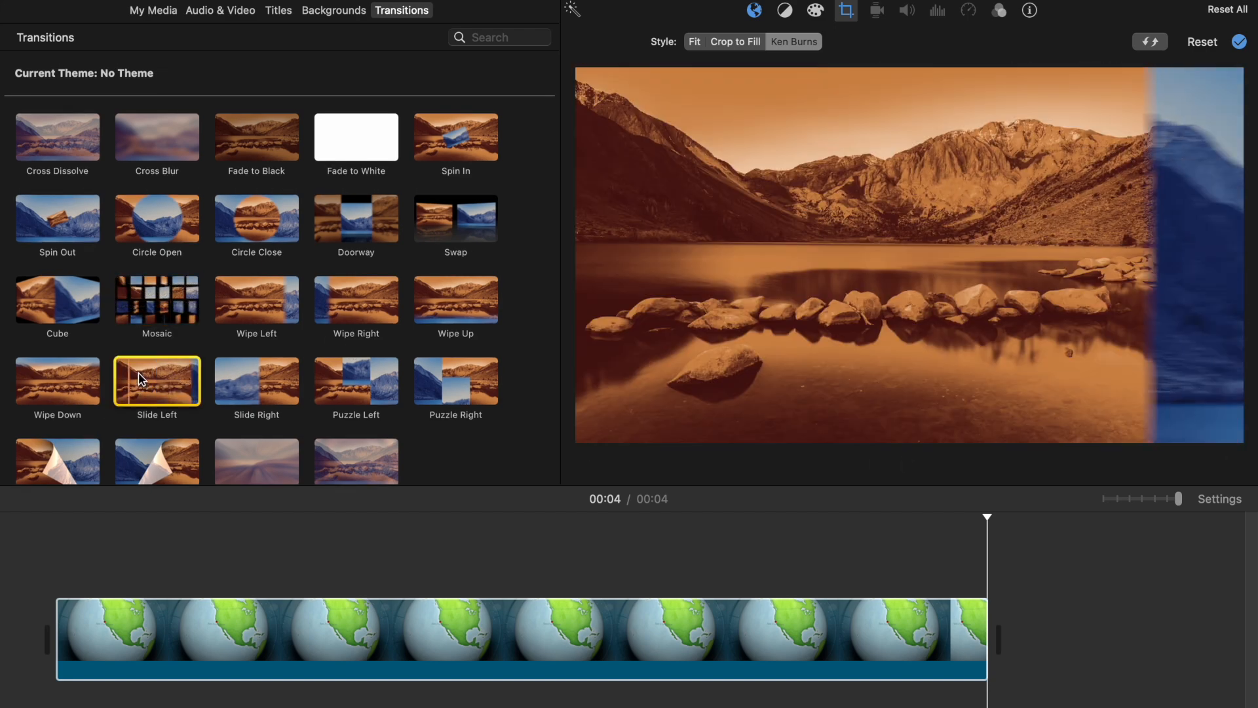
click(235, 383)
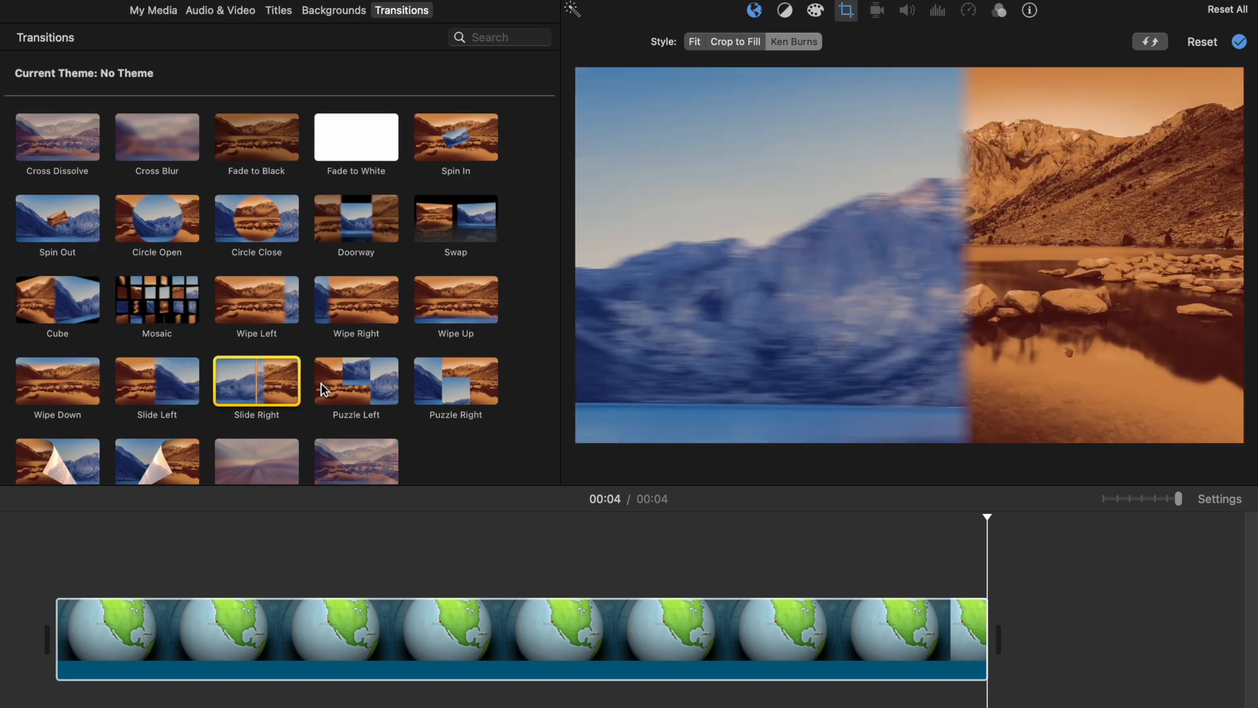
click(341, 384)
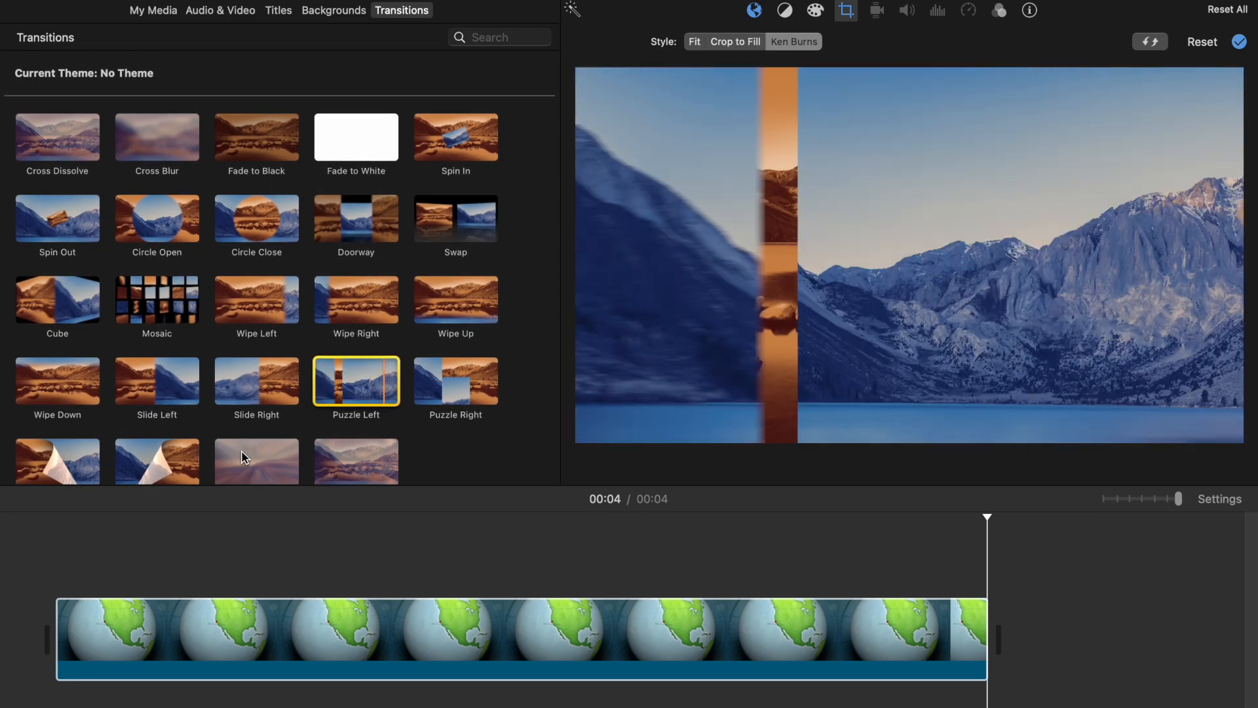
click(244, 459)
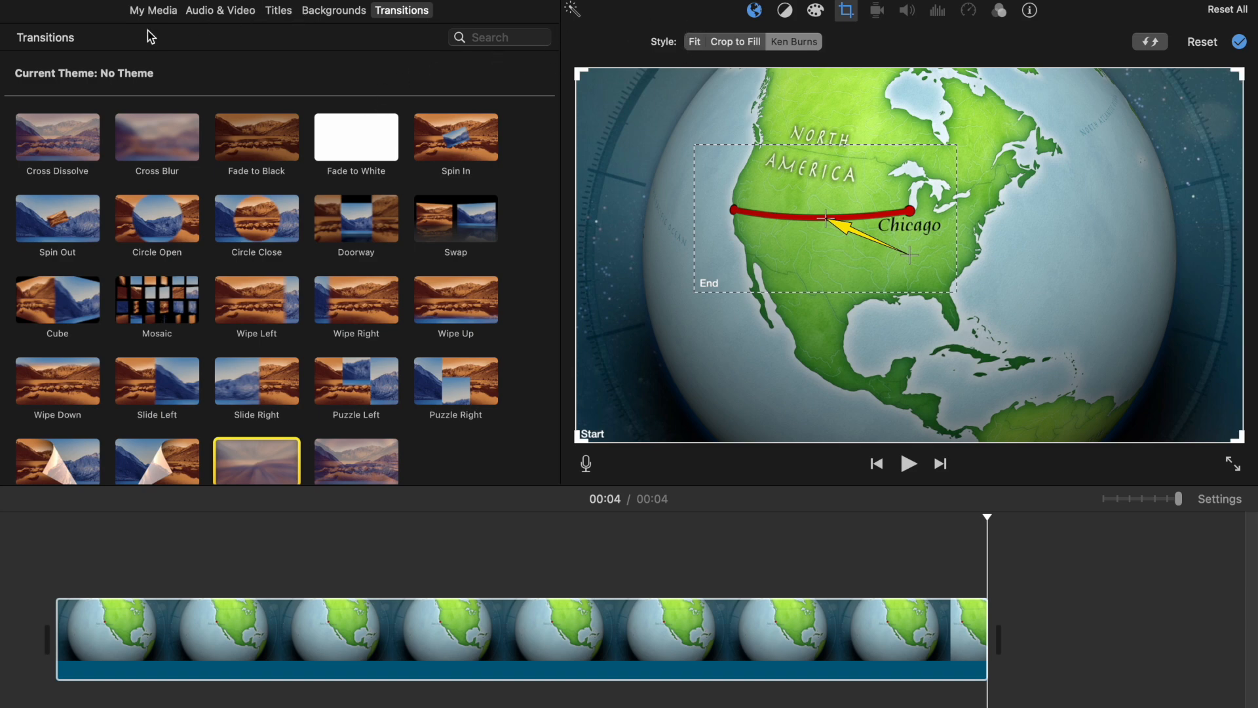
Step: Add the river video clip from 31 Dec 2019 to the timeline after the globe background
click(157, 12)
drag(346, 328, 1059, 616)
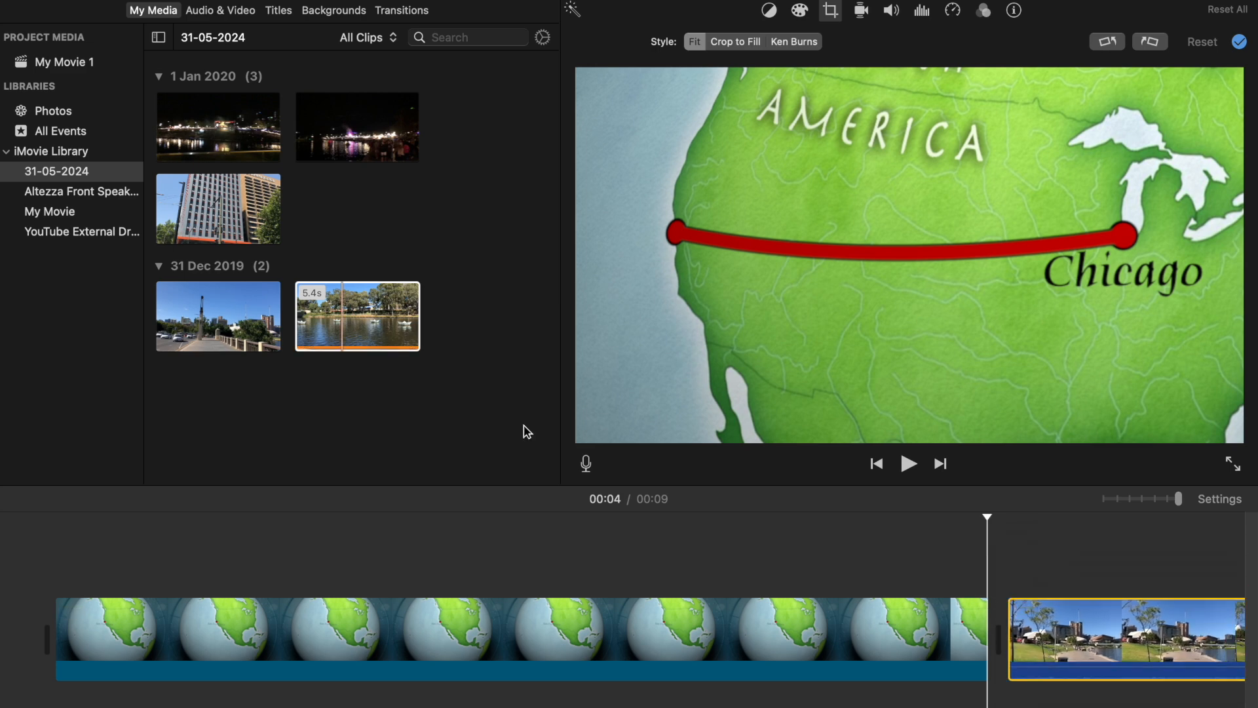
Step: Insert a Mosaic transition between the globe background and the river clip, then play it
click(393, 11)
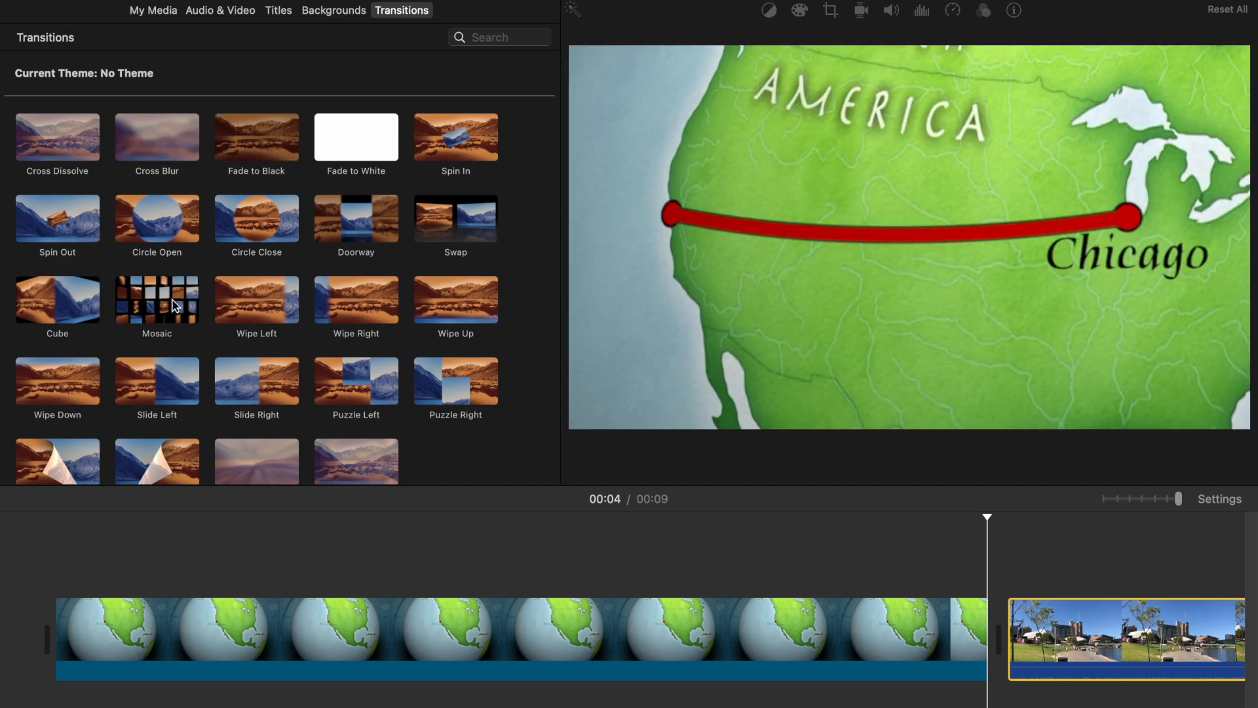
drag(169, 294, 774, 648)
click(554, 630)
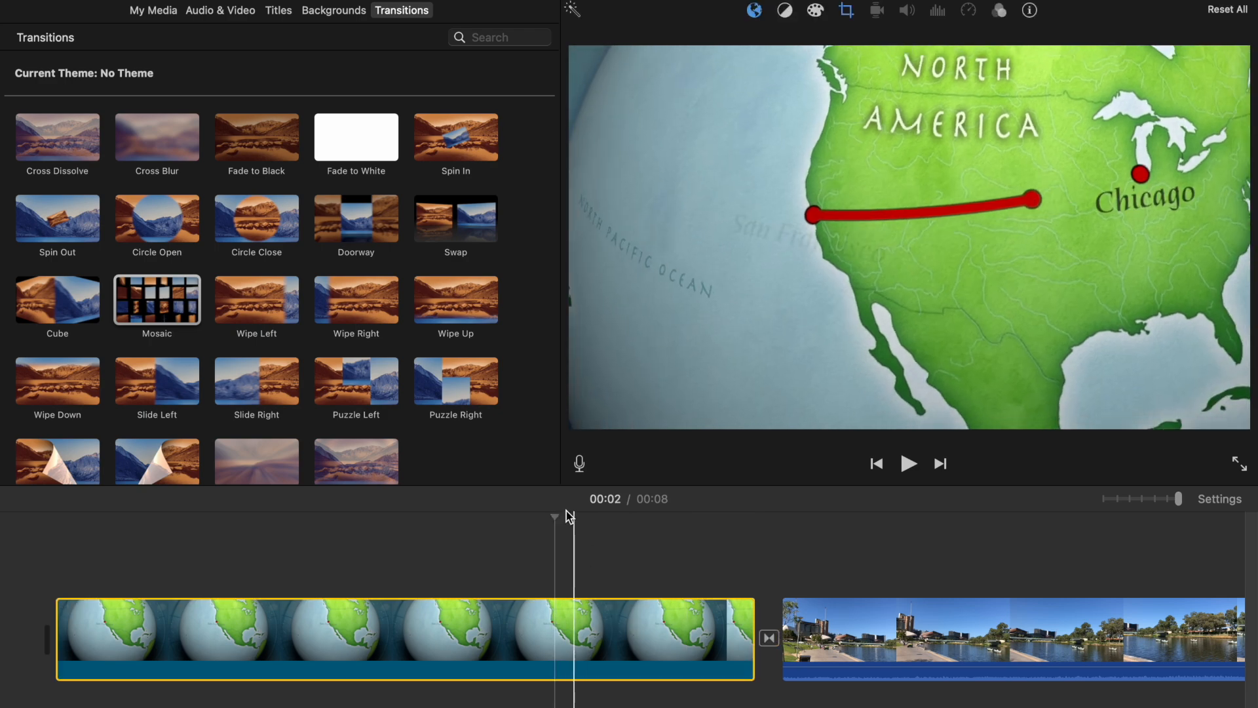
key(space)
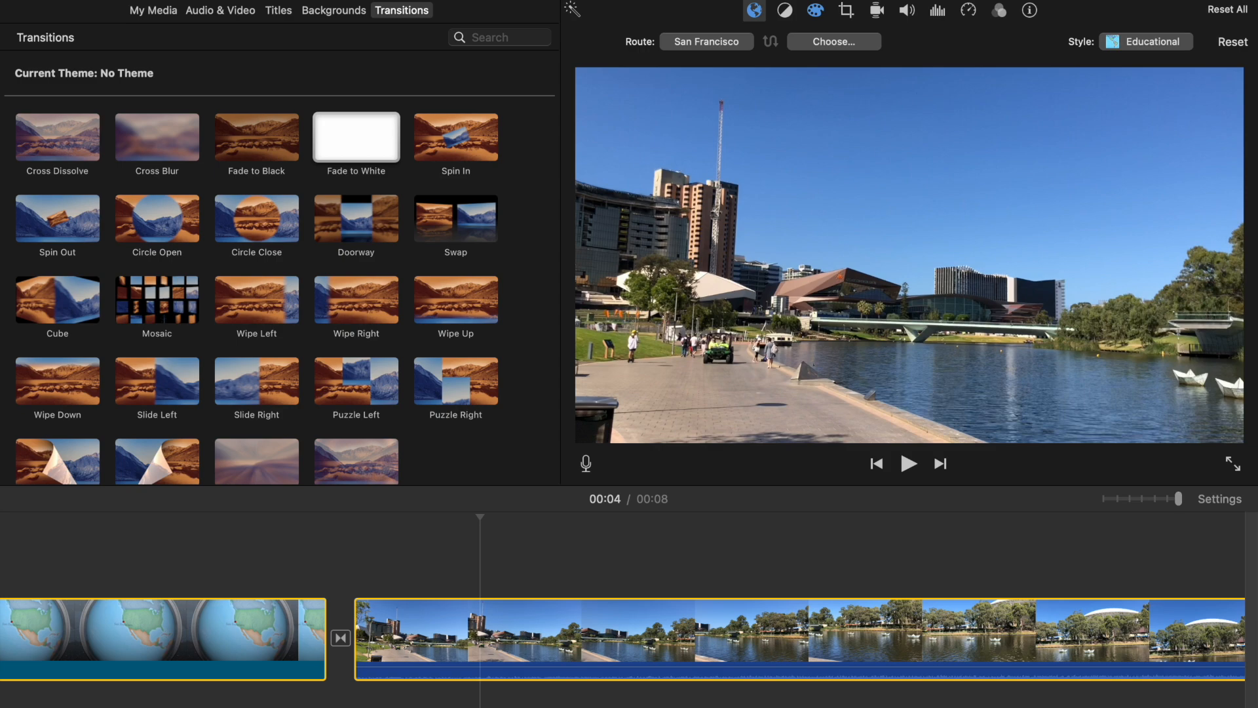
Step: Open the color balance options and the Match Color tool for the river clip
click(766, 247)
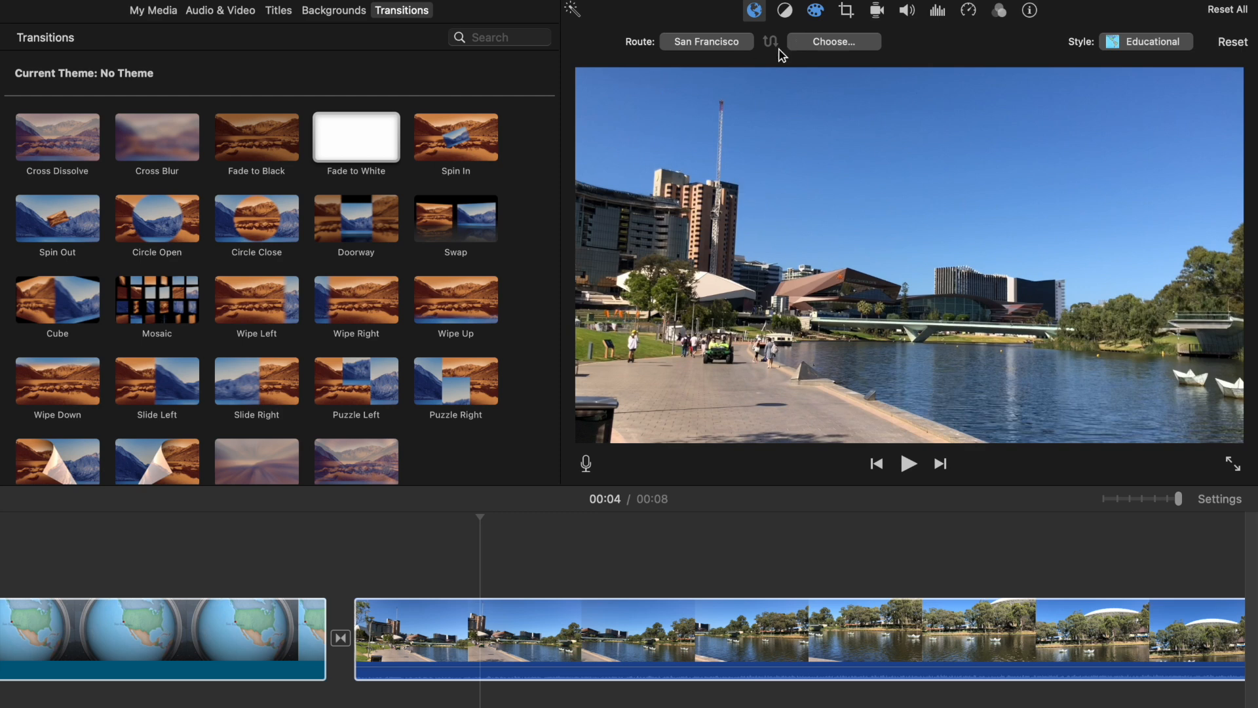
click(784, 13)
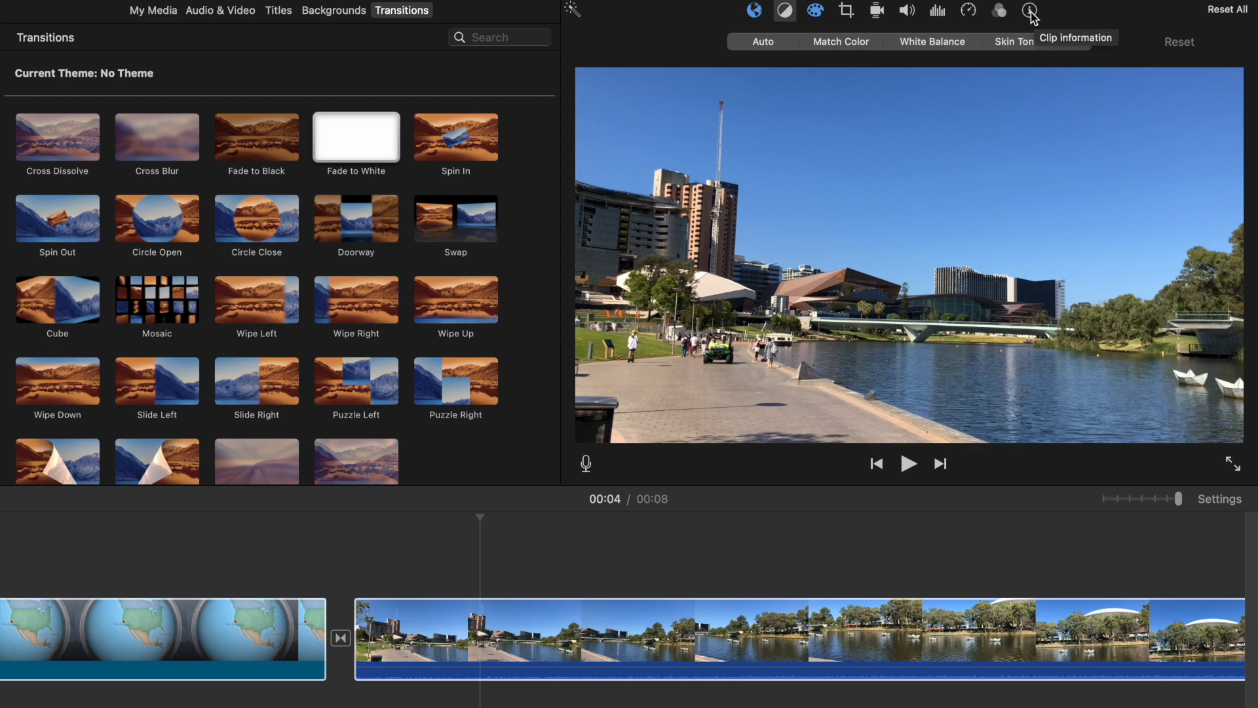
click(842, 41)
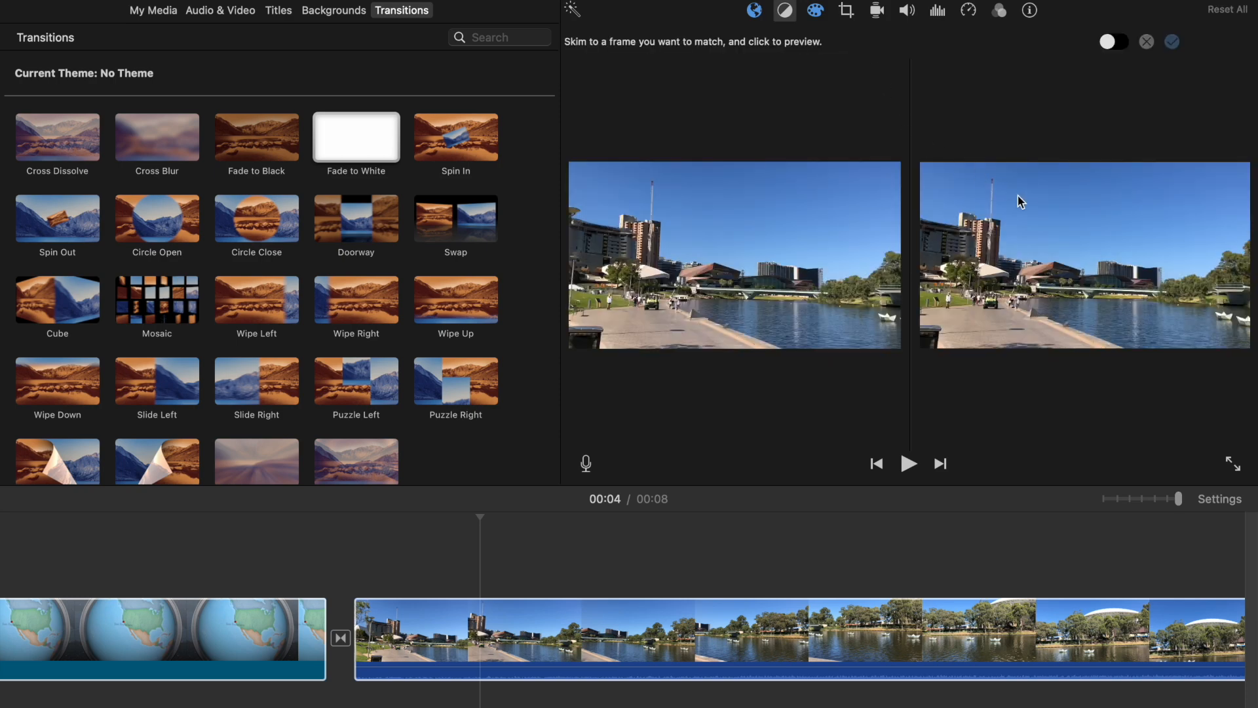
Step: Nudge the river clip's color correction sliders for saturation and temperature
click(816, 12)
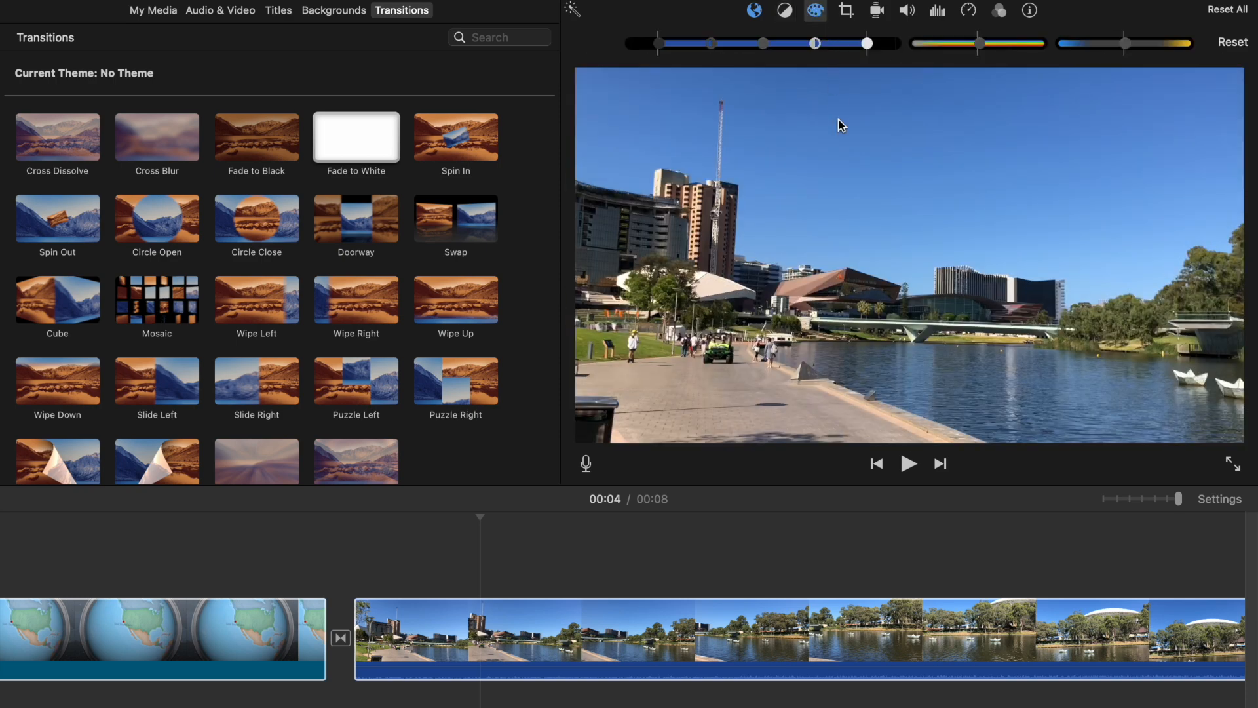
mouse_move(869, 46)
mouse_down()
mouse_move(772, 52)
mouse_move(868, 45)
mouse_up()
mouse_move(980, 45)
mouse_down()
mouse_move(904, 52)
mouse_move(1044, 51)
mouse_move(983, 58)
mouse_up()
mouse_move(1128, 46)
mouse_down()
mouse_move(1064, 56)
mouse_move(1193, 53)
mouse_move(1125, 59)
mouse_up()
Step: Apply a Ken Burns effect to the river clip with a smaller end frame near the centre, then play it
click(852, 13)
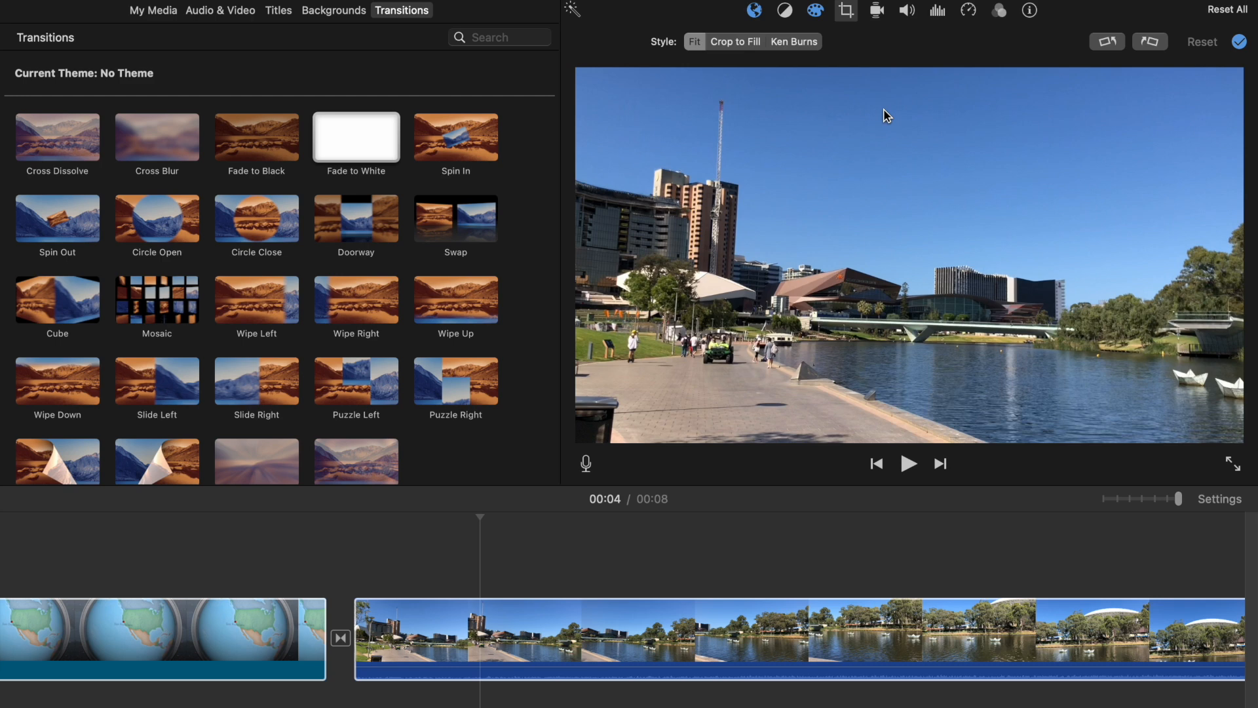
click(743, 43)
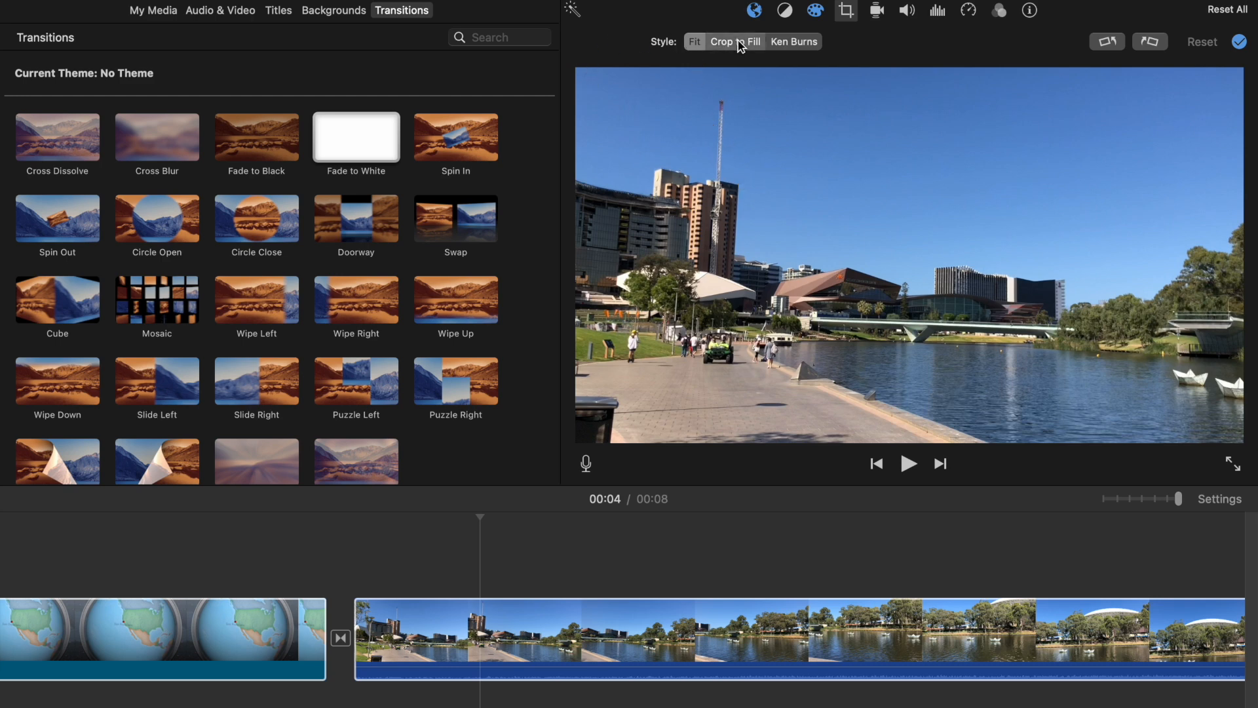
click(773, 45)
drag(628, 98, 937, 271)
drag(1042, 343, 909, 269)
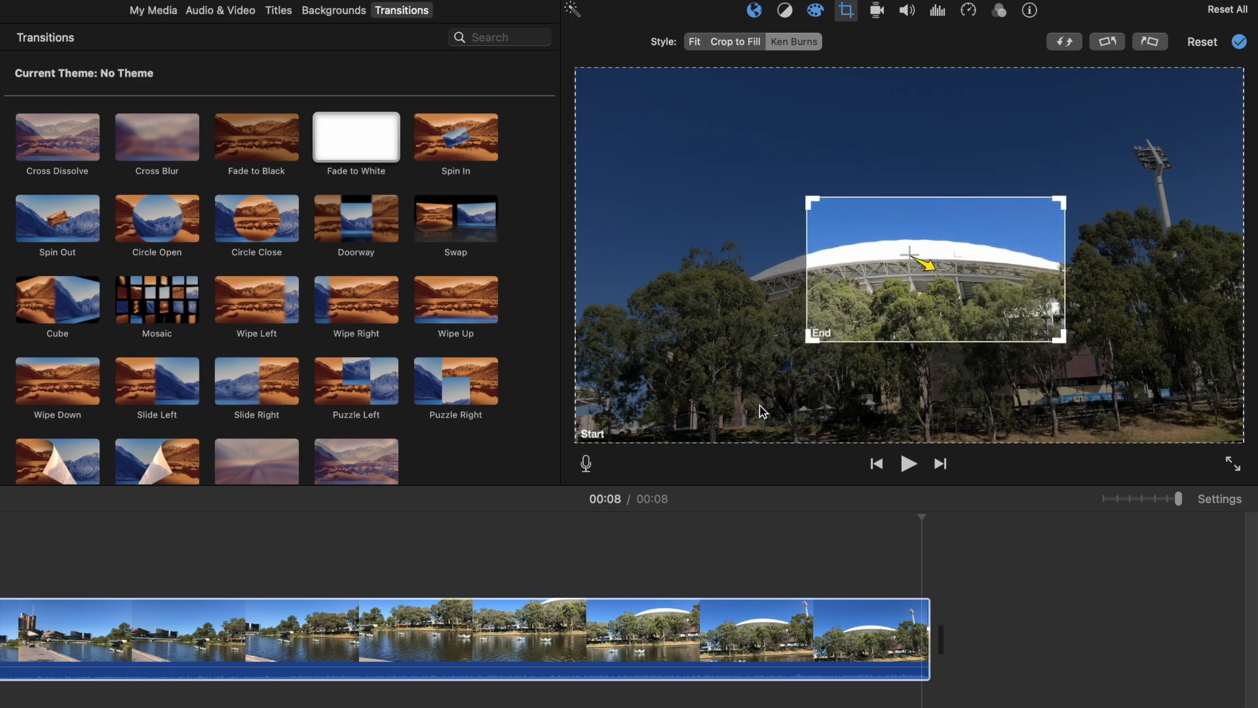
click(511, 625)
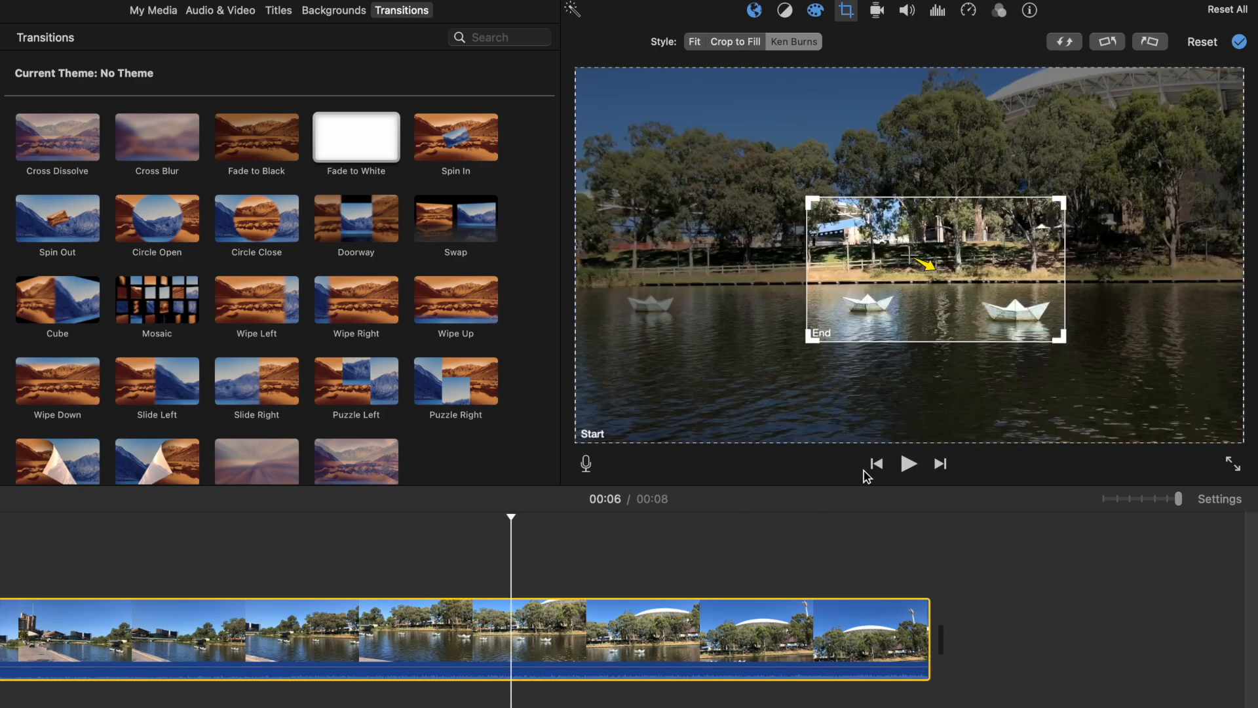
click(908, 464)
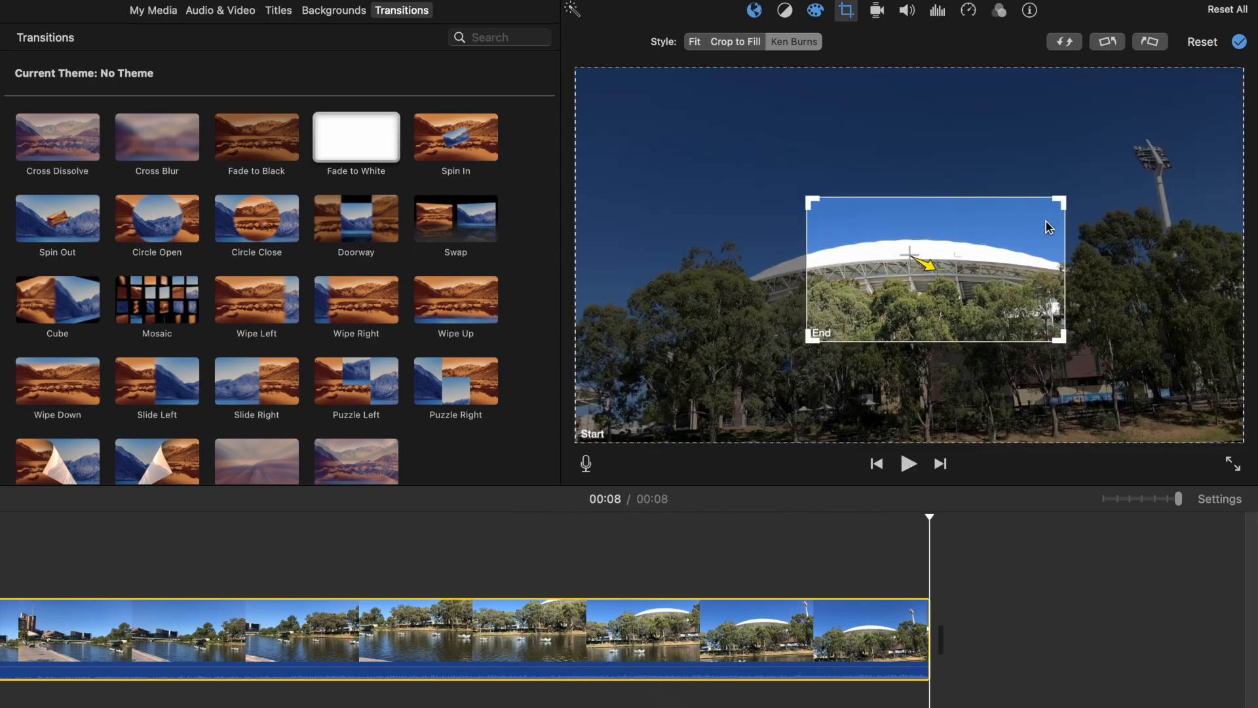
Step: Raise the river clip's volume to 400%, then return it to 100%
click(879, 17)
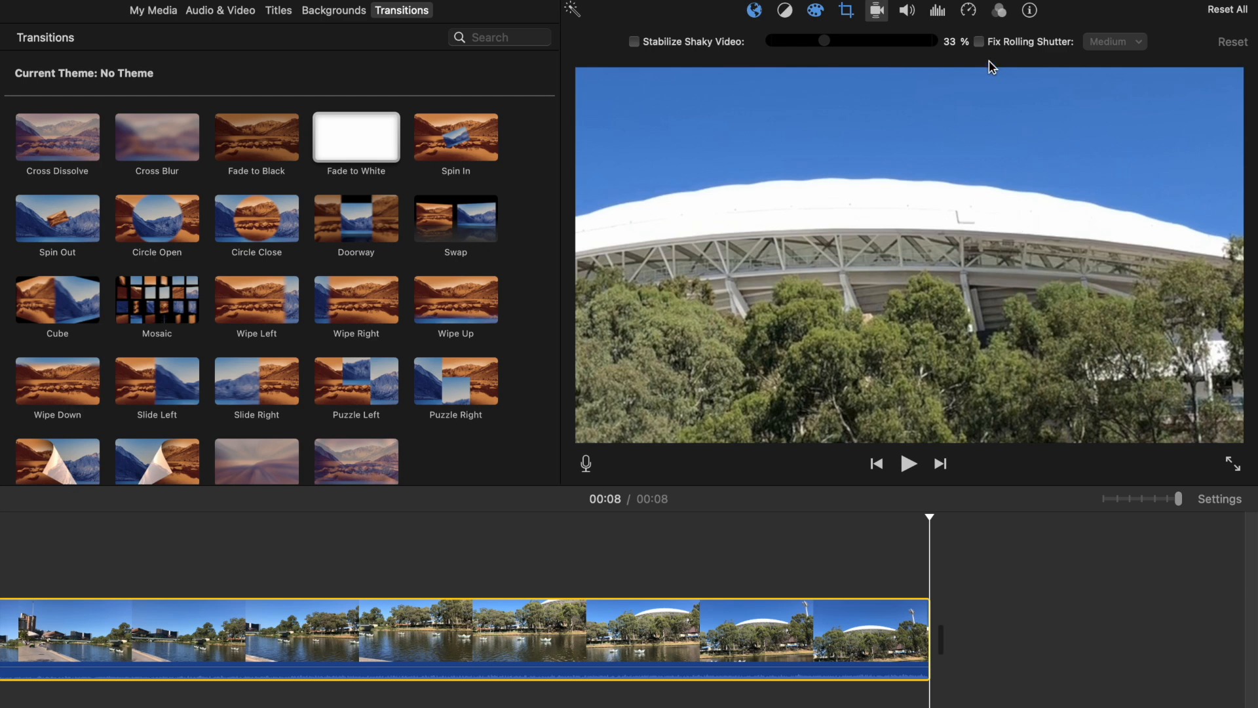
click(907, 14)
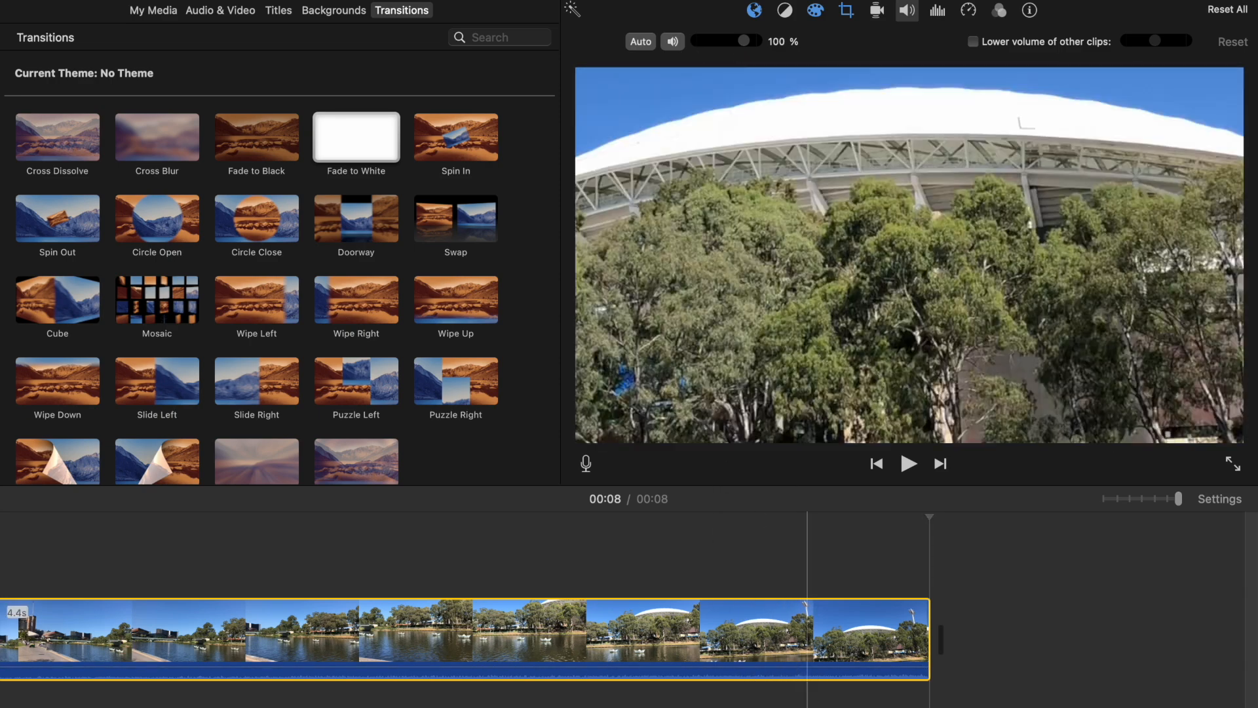
drag(805, 665, 743, 505)
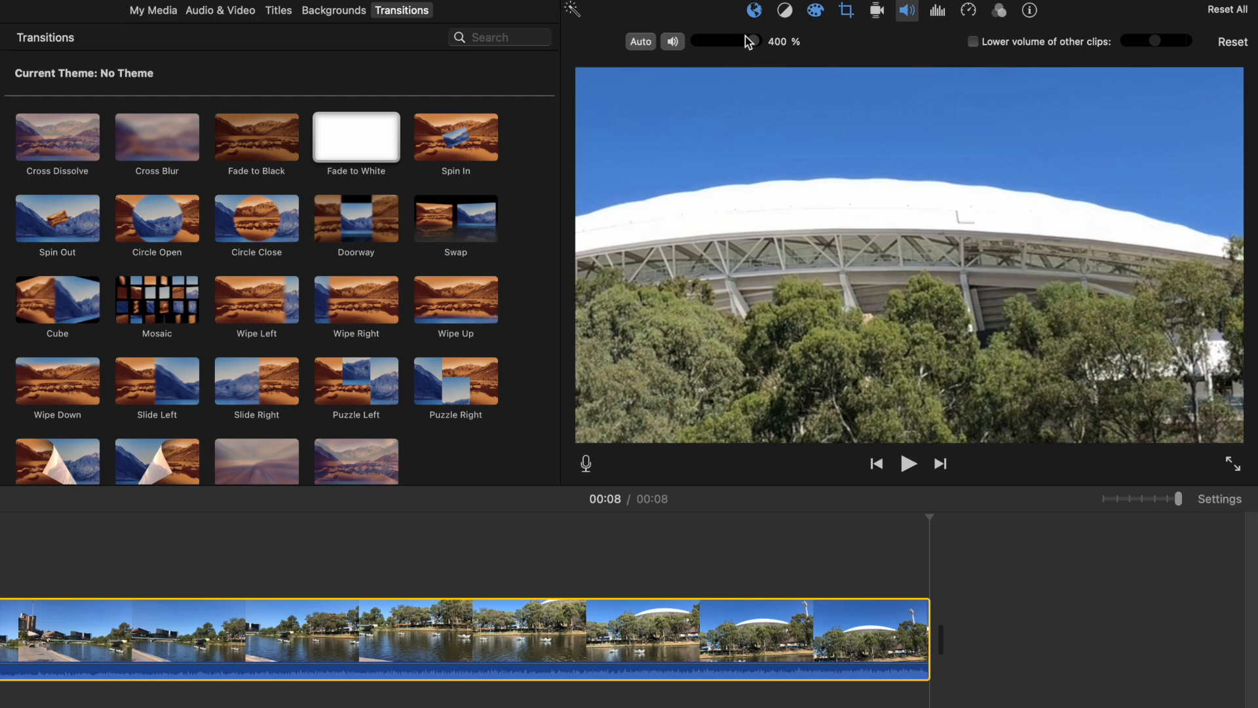
drag(752, 40, 742, 42)
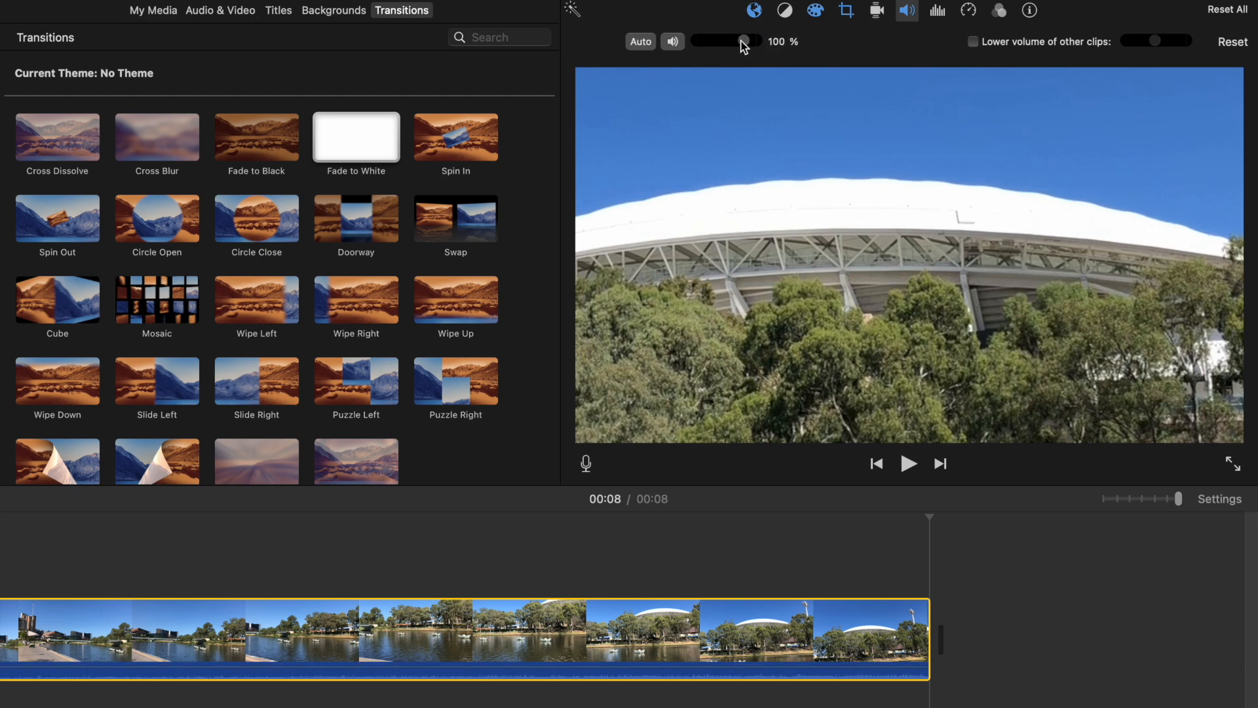
Step: Open the noise reduction and equalizer settings for the river clip
click(938, 12)
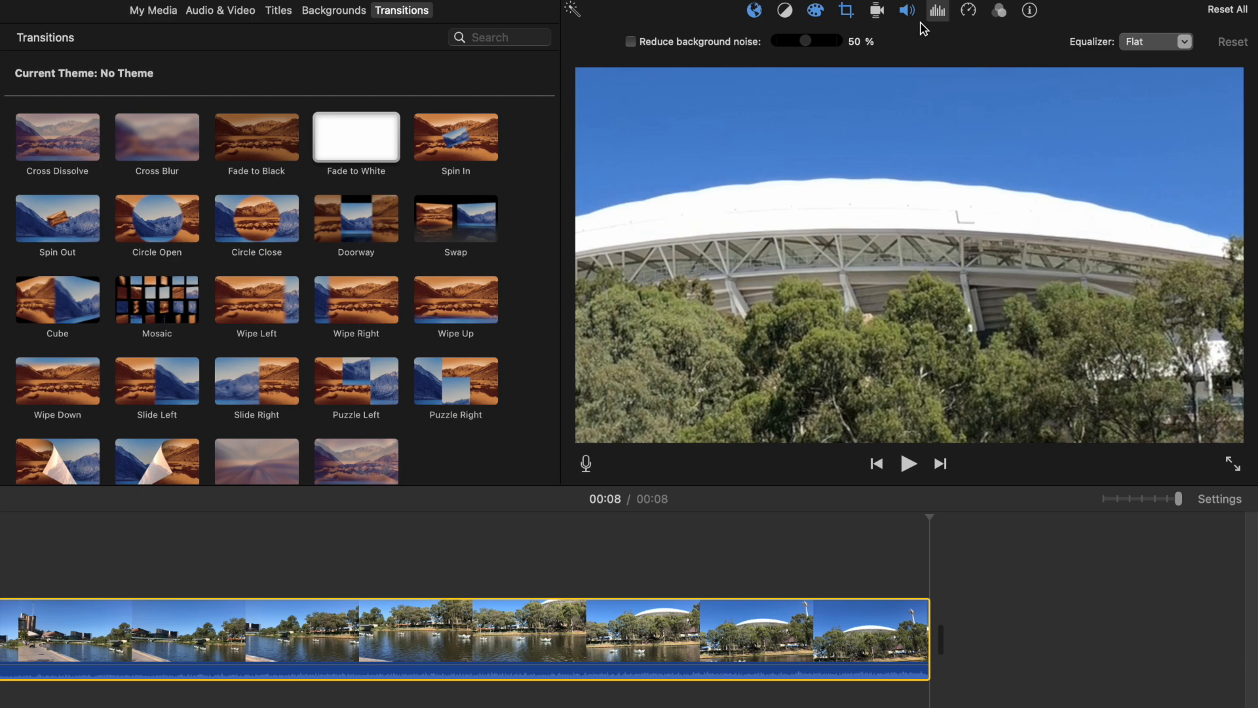
click(942, 18)
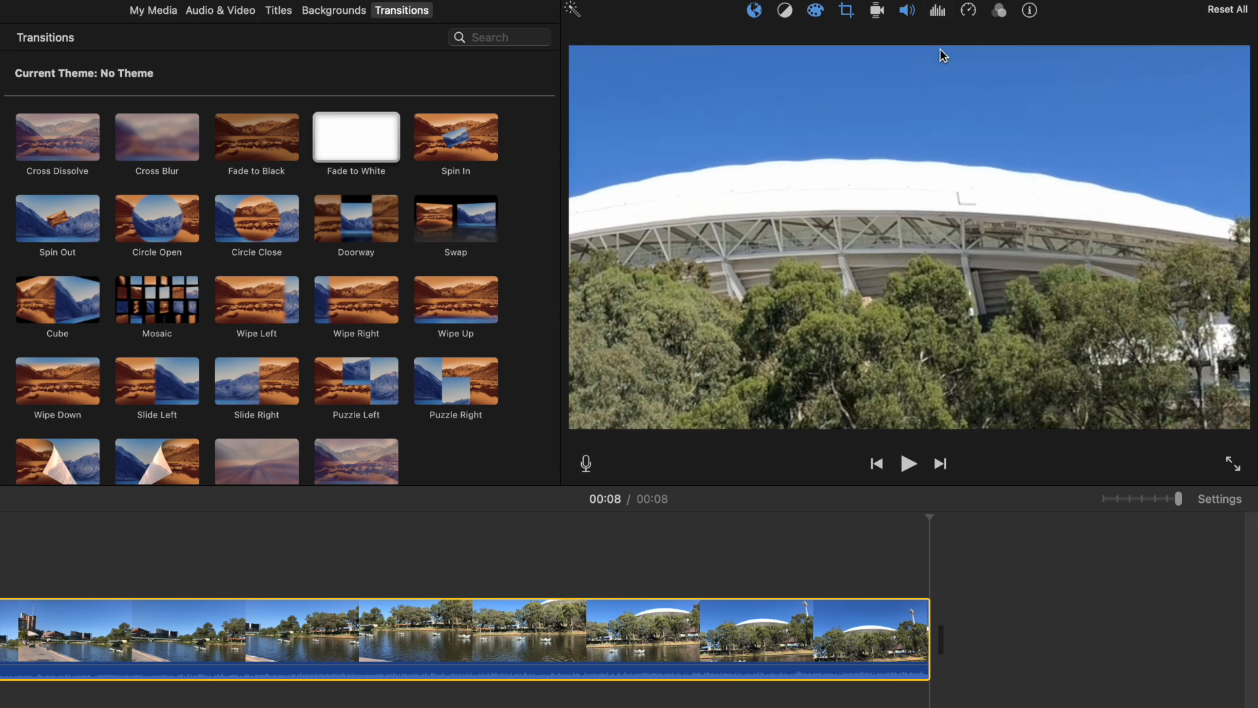
click(941, 12)
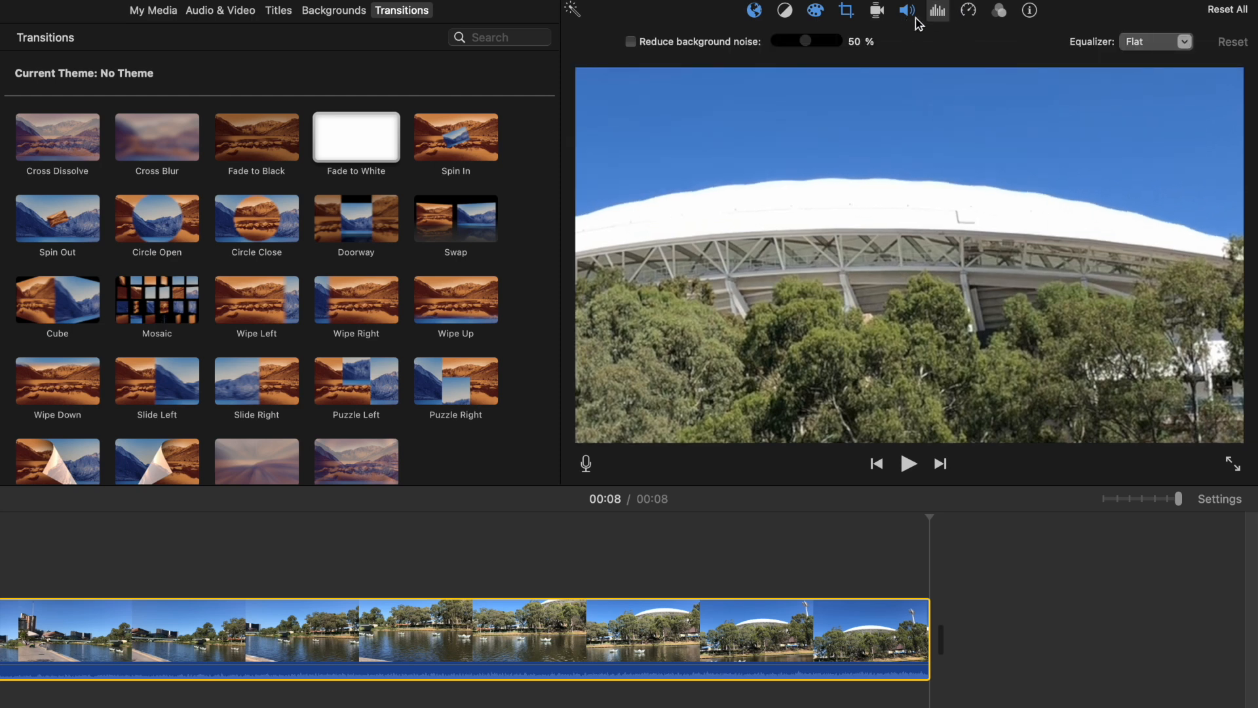
Step: Set the river clip's speed to Fast at 2x and play it
click(970, 11)
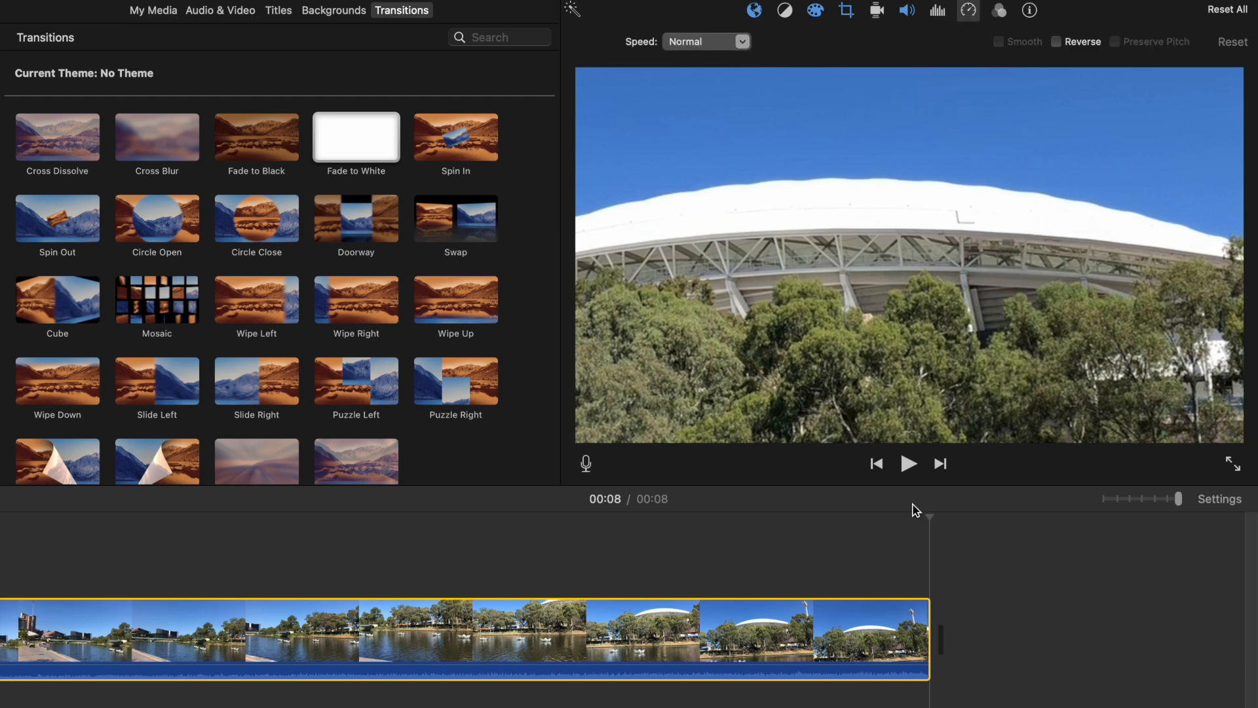
click(742, 43)
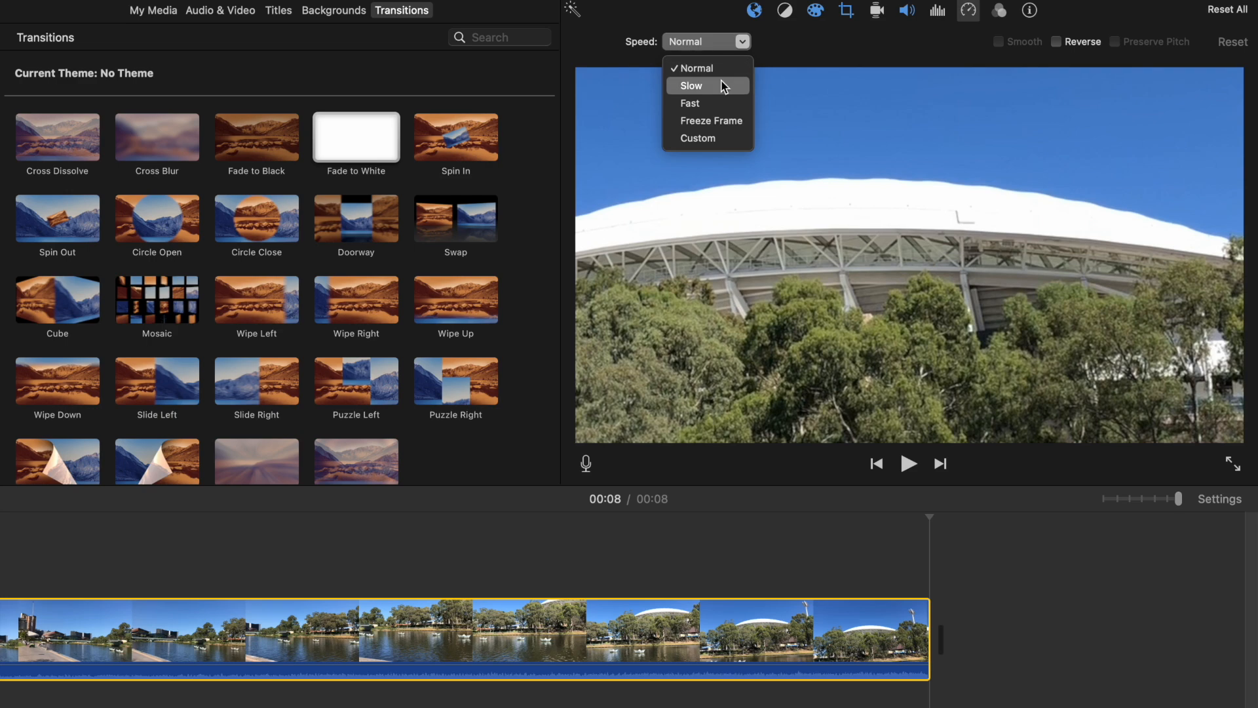
click(710, 104)
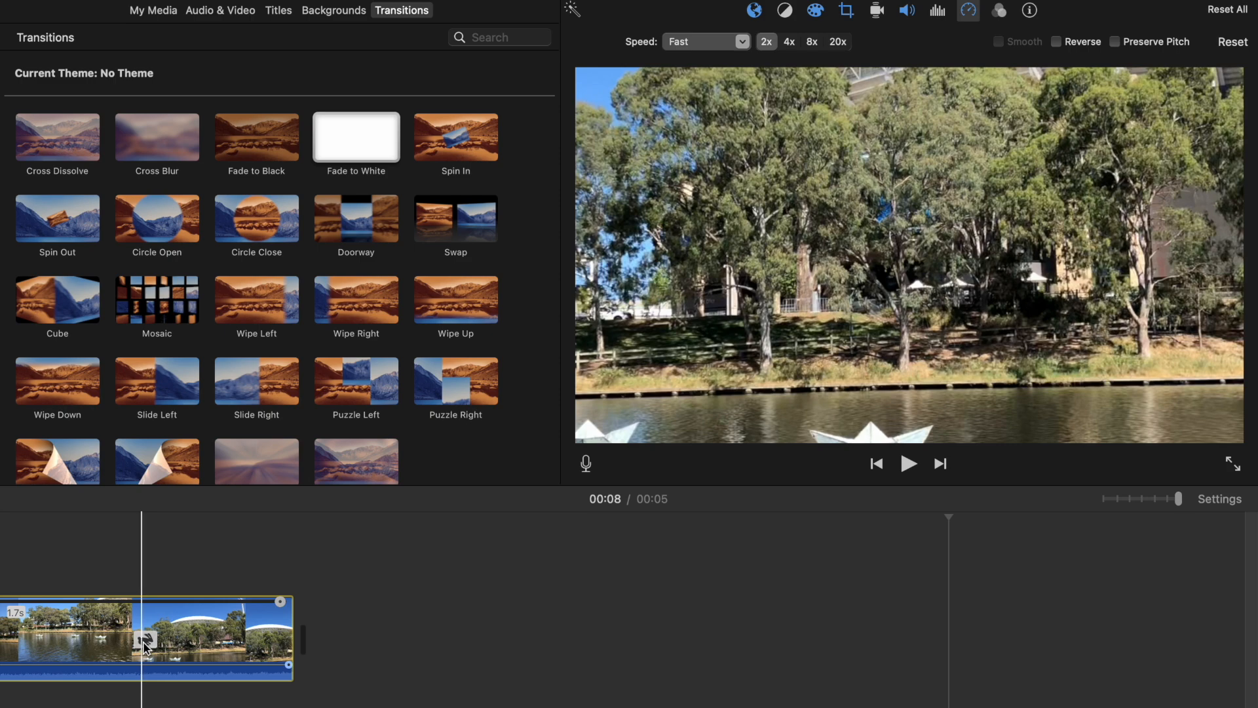
click(109, 651)
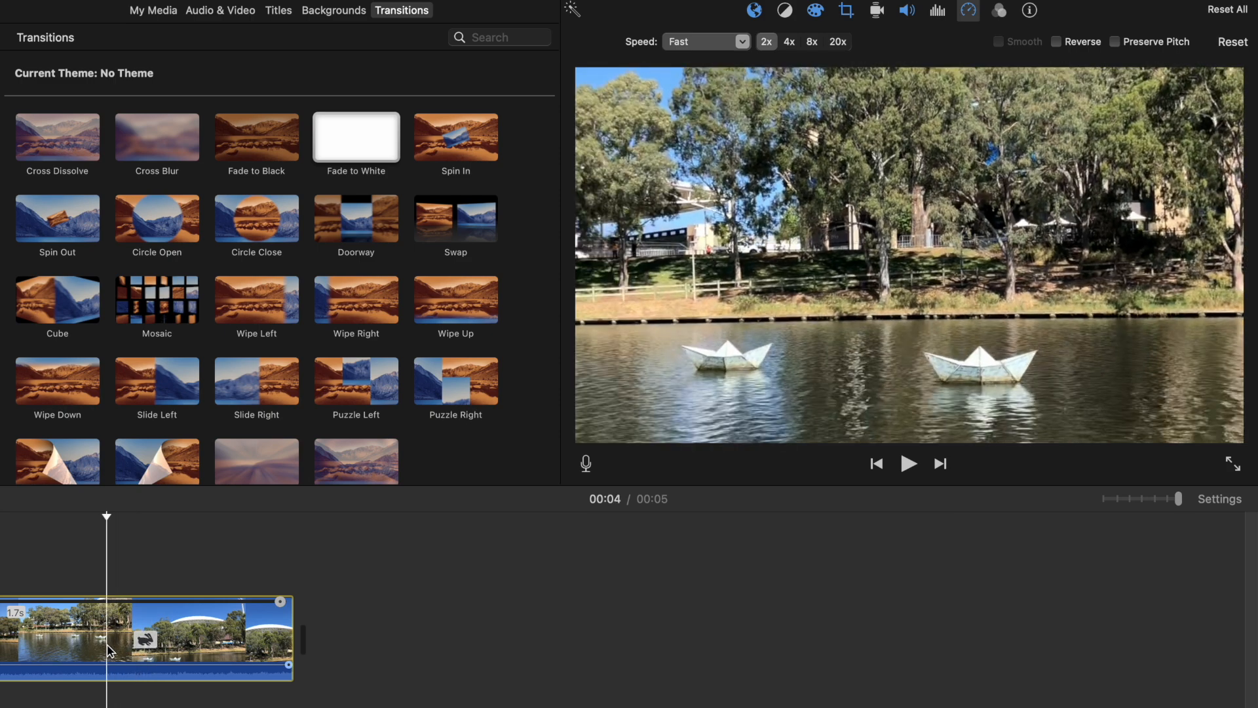
key(space)
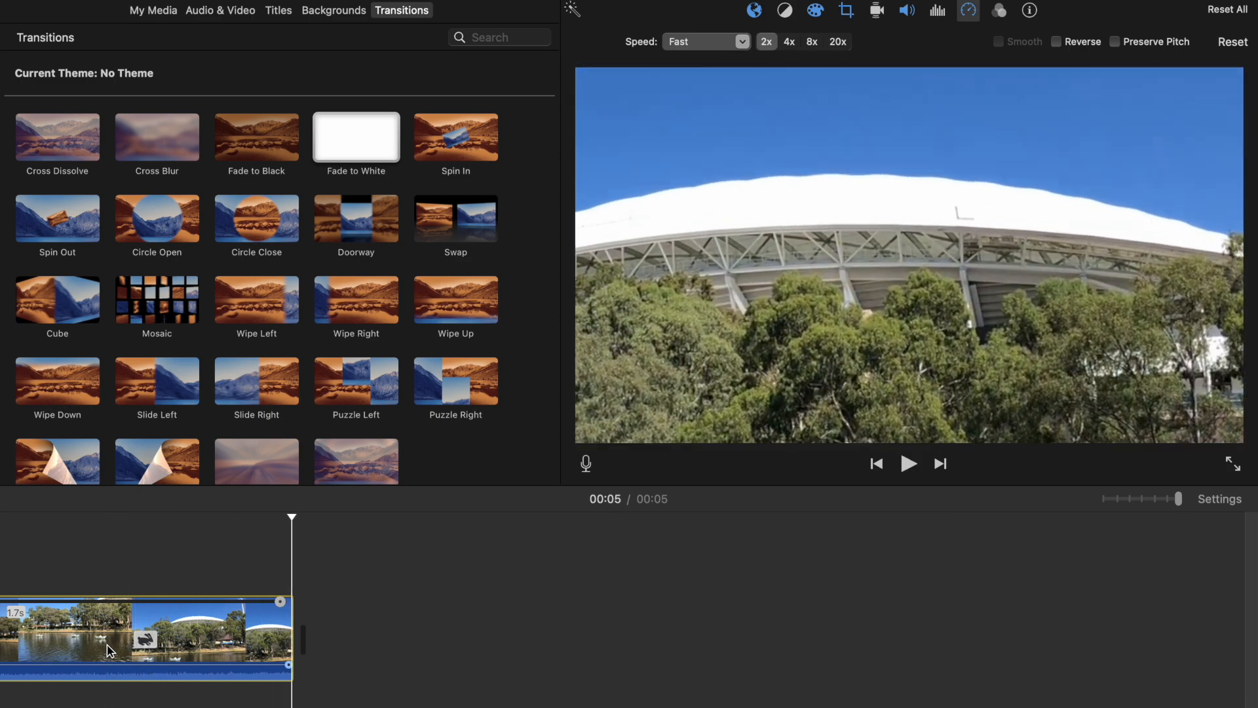
Step: Open the clip filter settings and the clip information panel
click(1000, 11)
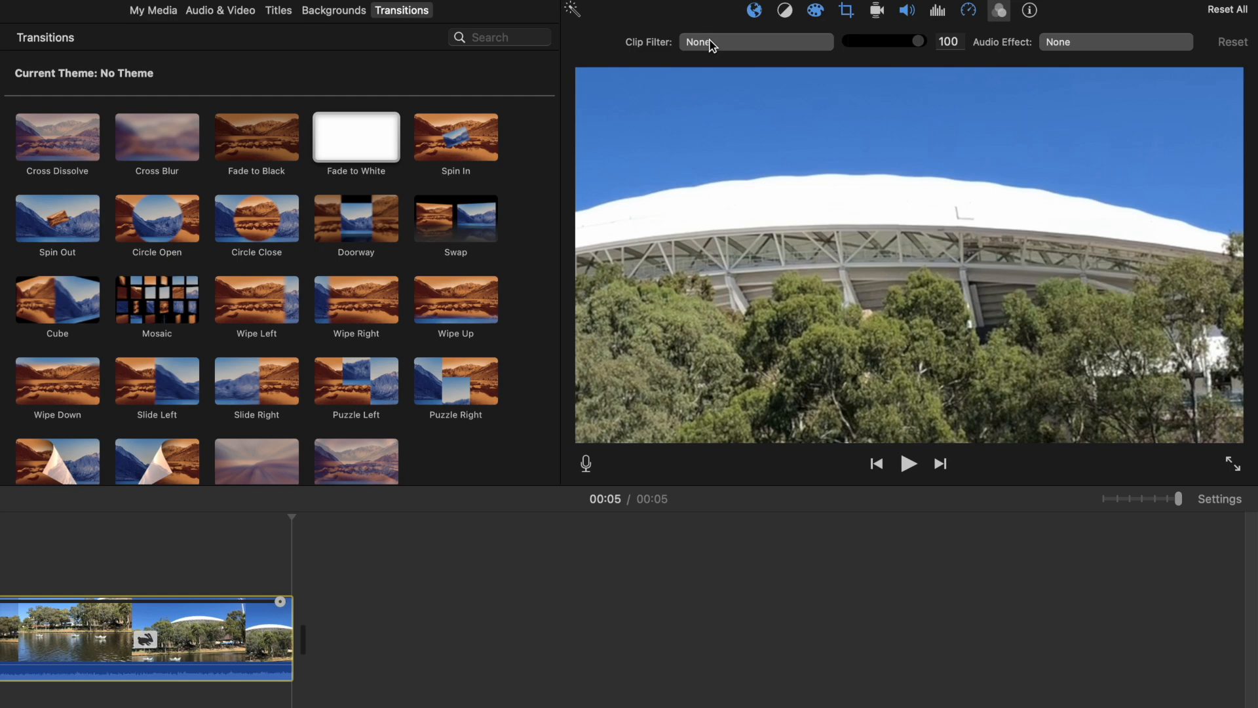
click(1030, 11)
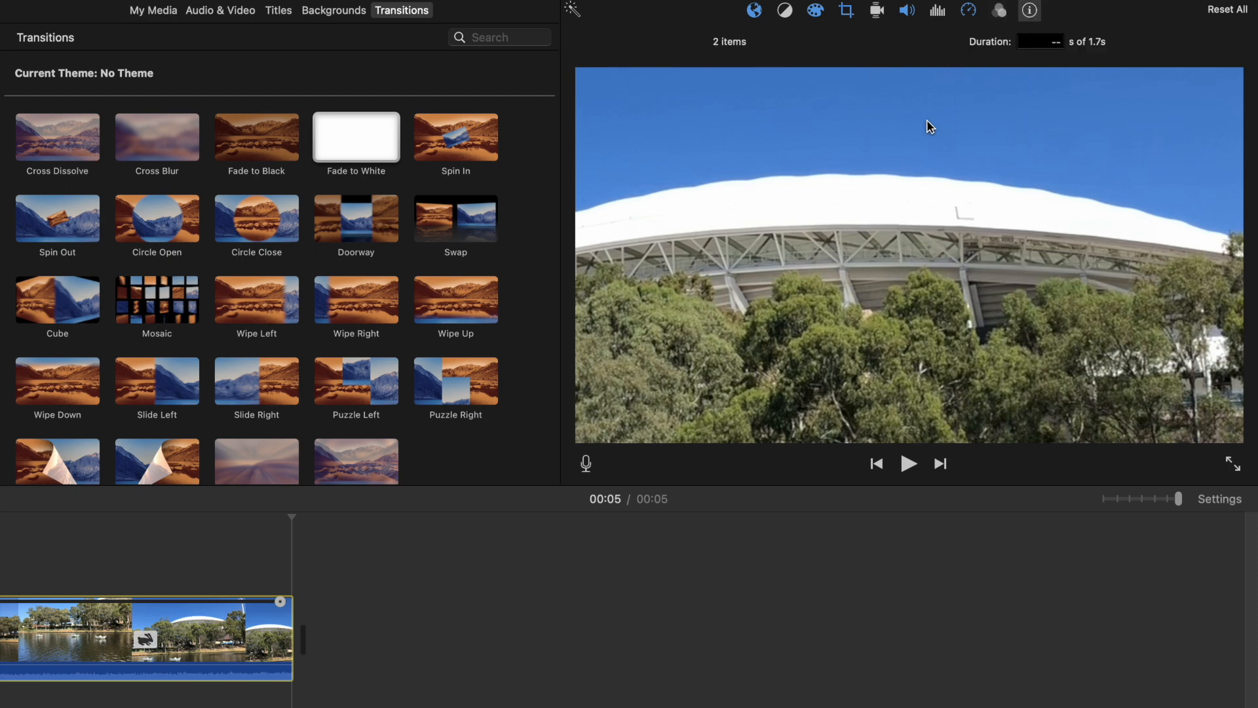